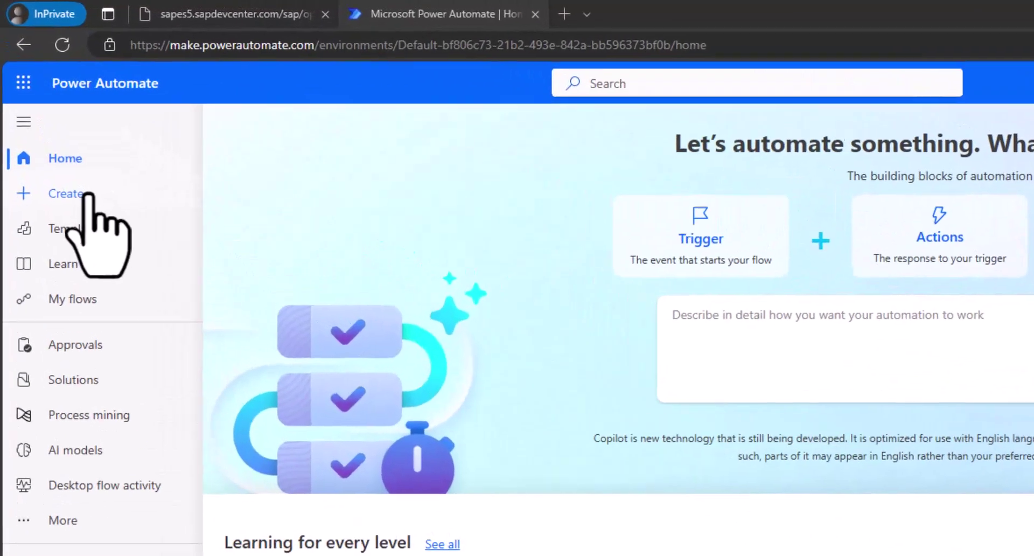
# - Create an instant cloud flow named 'Create Product' triggered manually
pyautogui.click(47, 119)
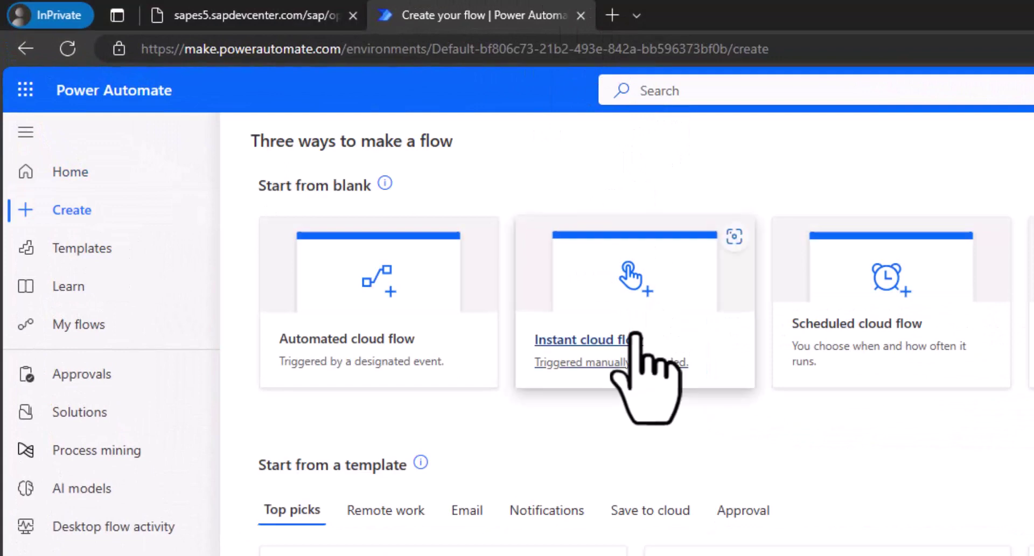
pyautogui.click(635, 336)
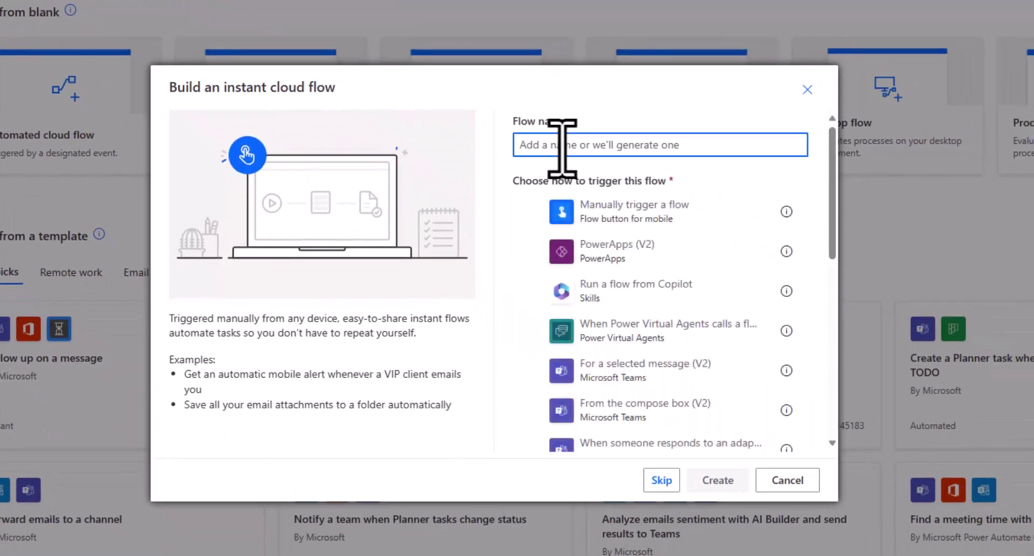
pyautogui.write('Create Fl')
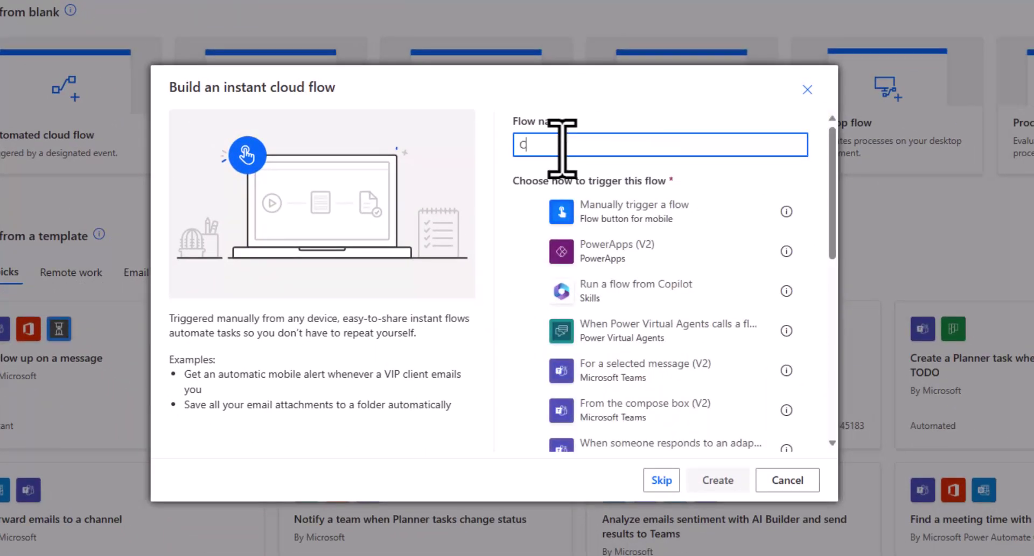
pyautogui.click(632, 215)
pyautogui.click(706, 480)
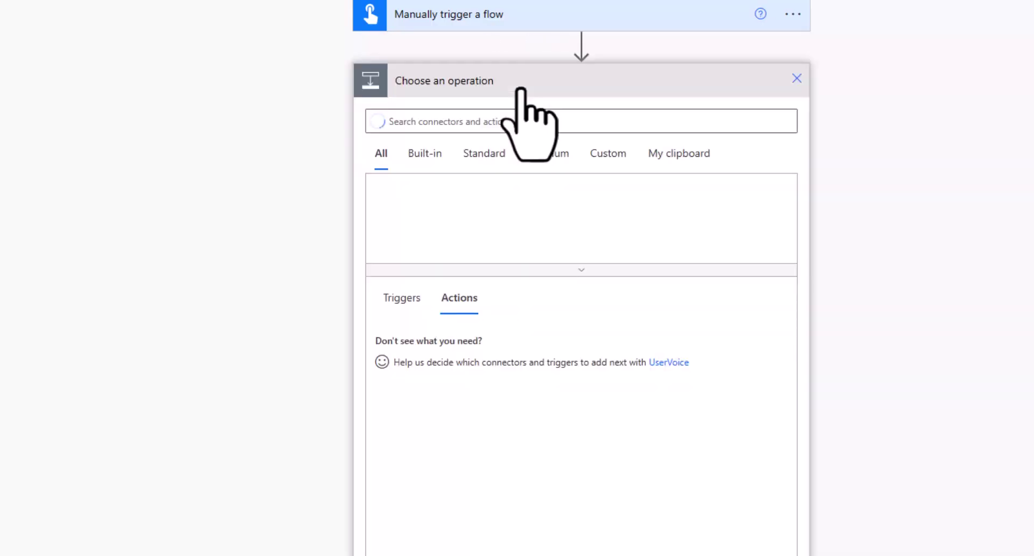
# - Add a SapOData 'Create OData entity' step on ProductSet using a different saved SAP connection
pyautogui.write('odata')
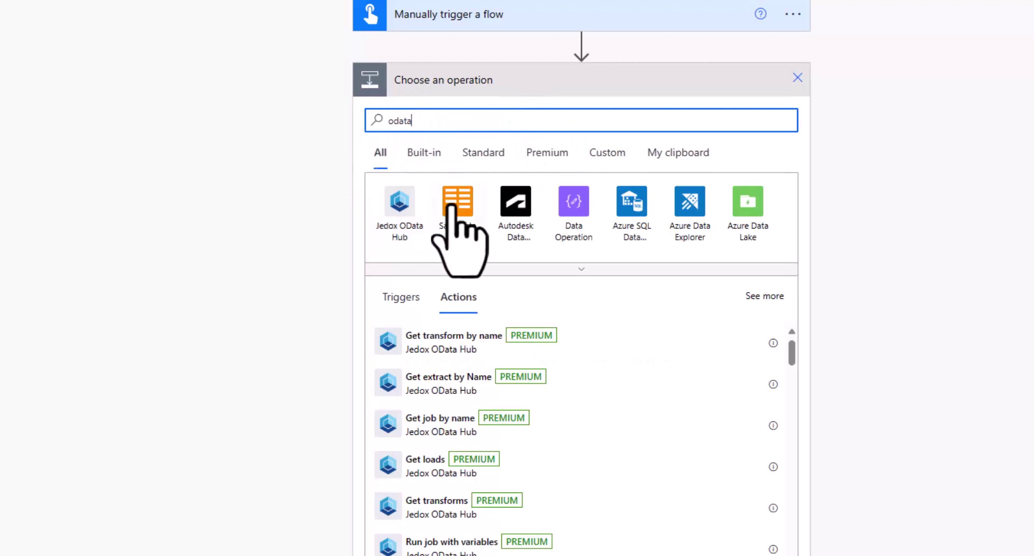
pyautogui.click(453, 206)
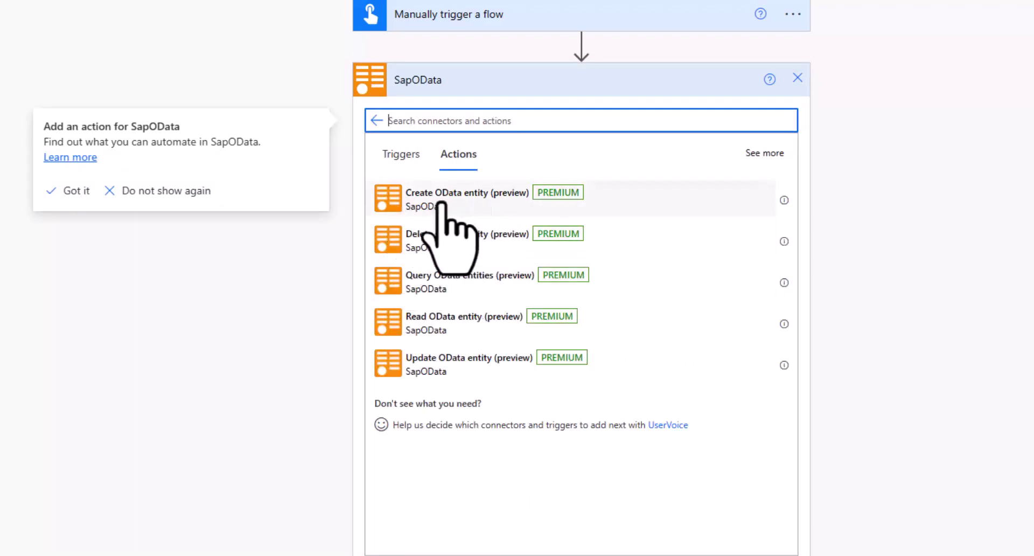
pyautogui.click(442, 204)
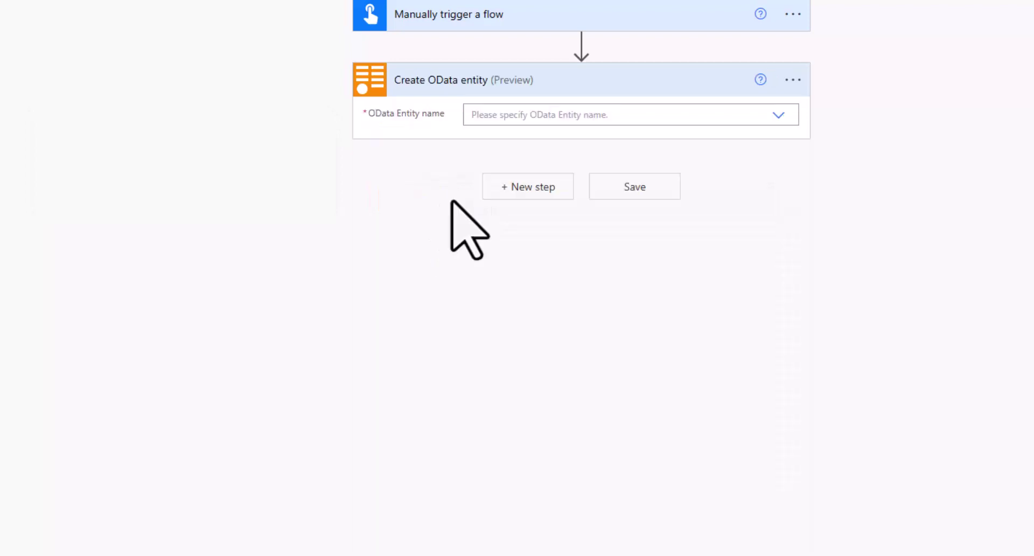
pyautogui.click(786, 80)
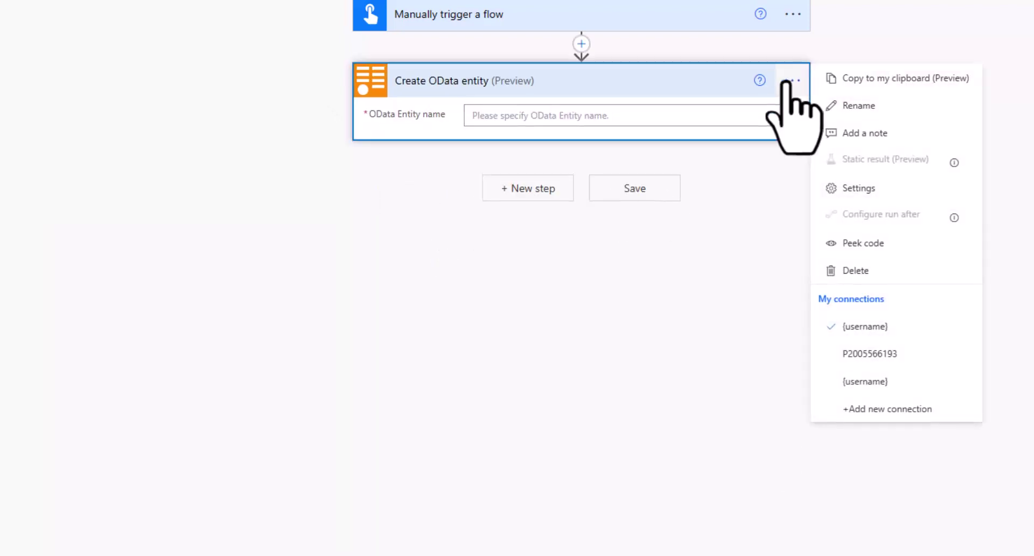
pyautogui.click(849, 355)
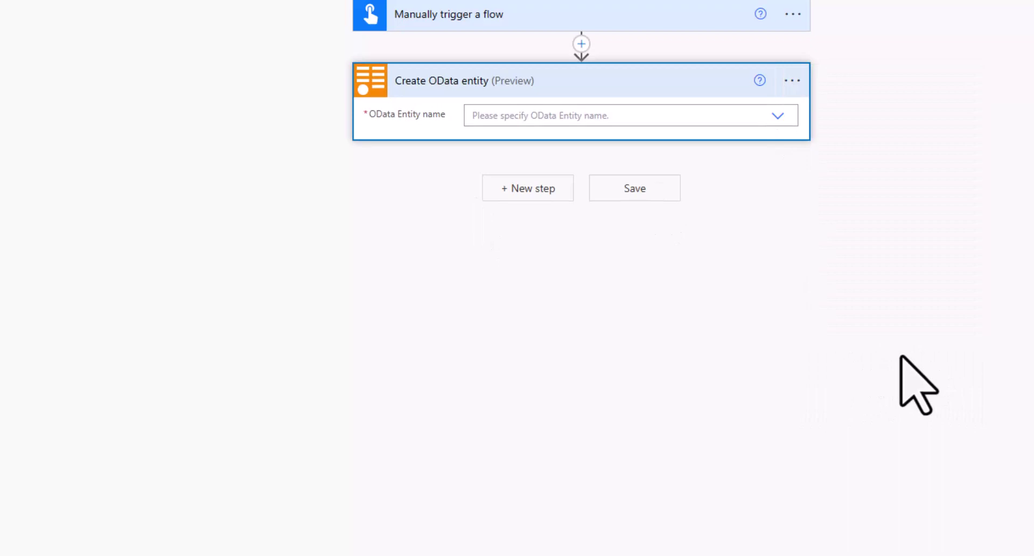
pyautogui.click(779, 115)
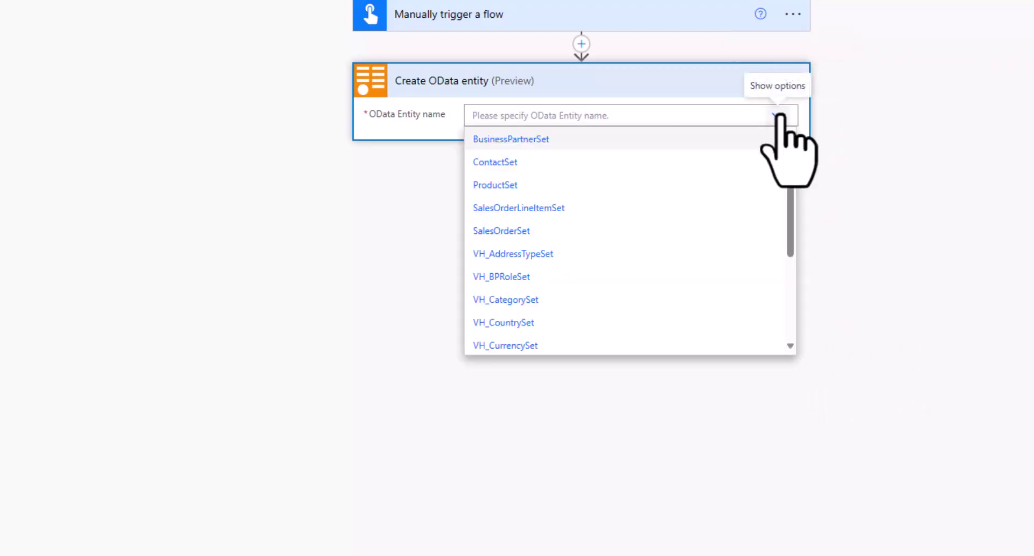
pyautogui.click(509, 185)
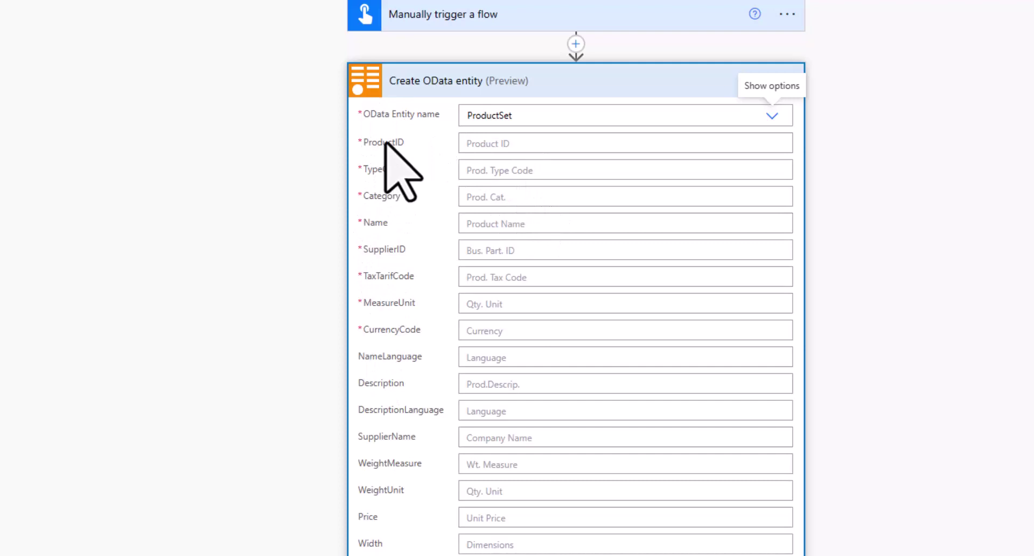
# - Set ProductID to HBR-1000 and paste TypeCode PR from the SAP XML
pyautogui.click(491, 143)
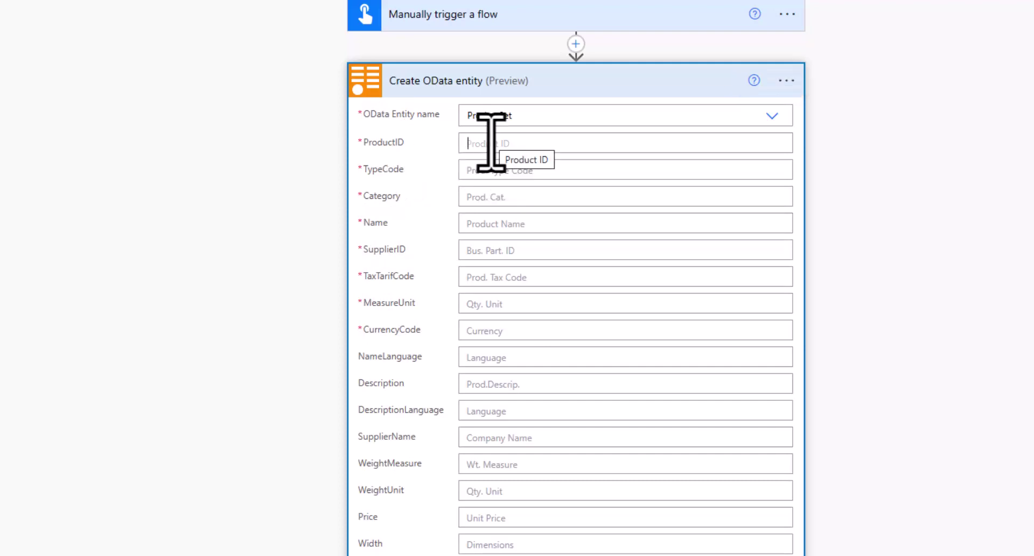
pyautogui.write('HBR-1000')
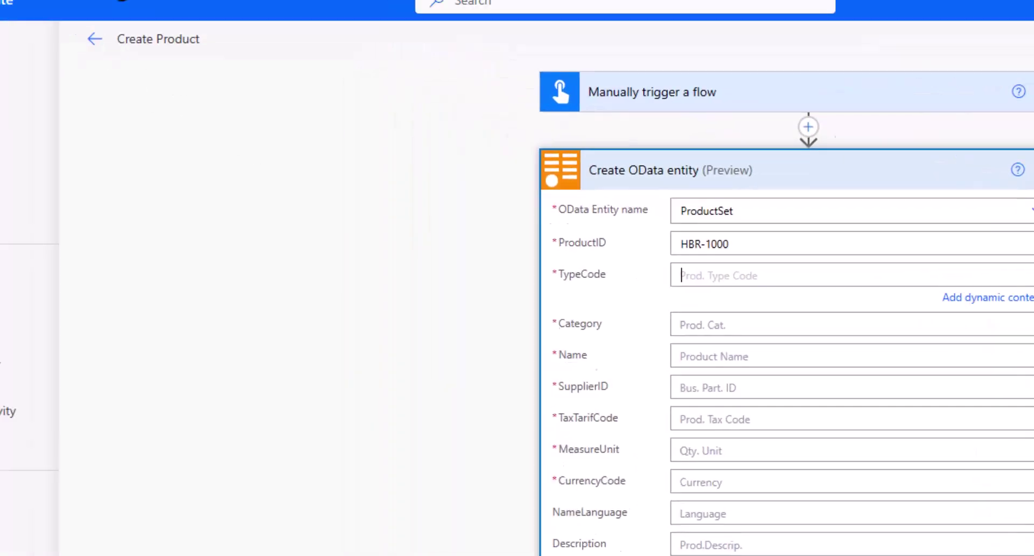
pyautogui.click(301, 26)
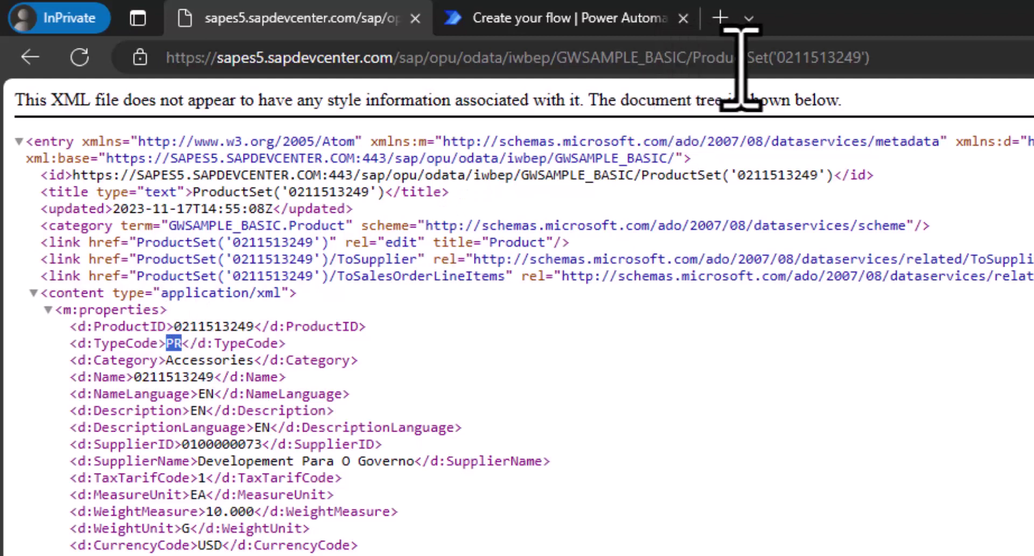
pyautogui.click(554, 24)
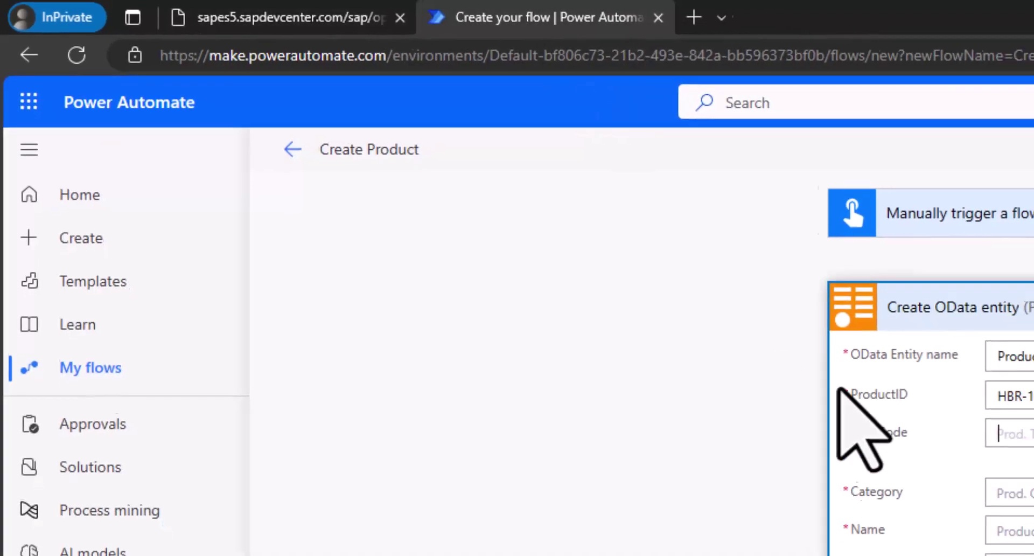
pyautogui.click(746, 317)
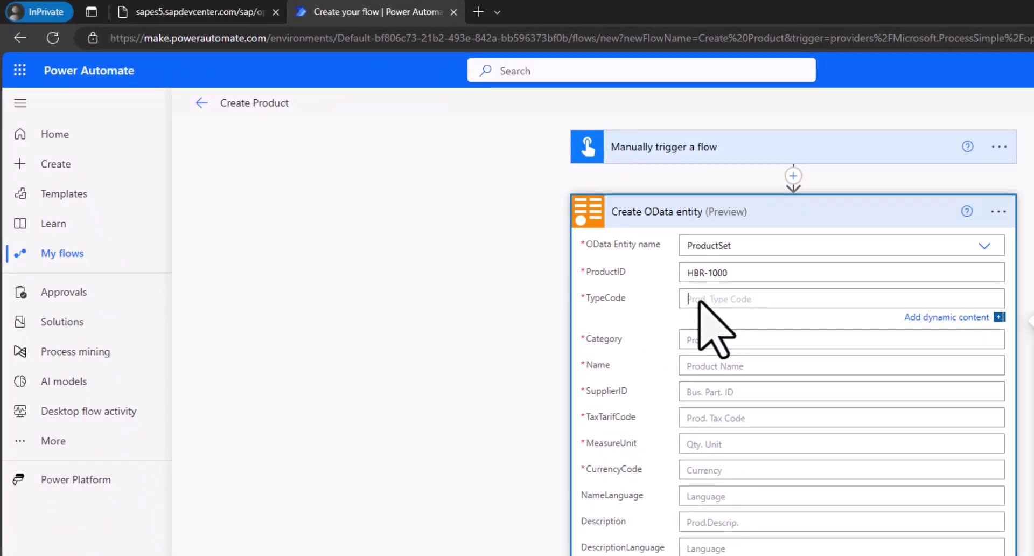
pyautogui.write('PR')
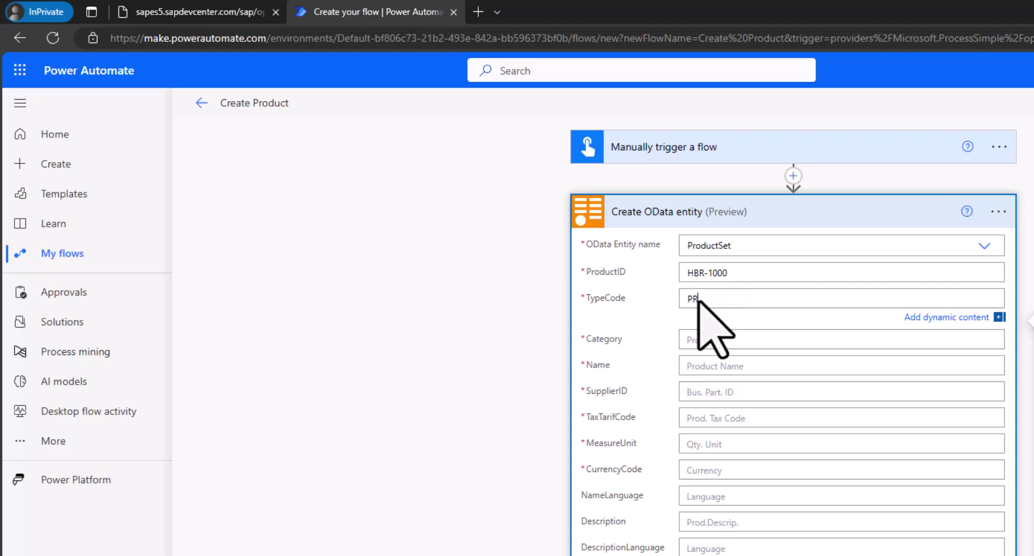
# - Copy Category 'Accessories' from the SAP XML and set Name to 'New Cool Product'
pyautogui.click(185, 12)
pyautogui.doubleClick(116, 238)
pyautogui.hotkey('ctrl', 'c')
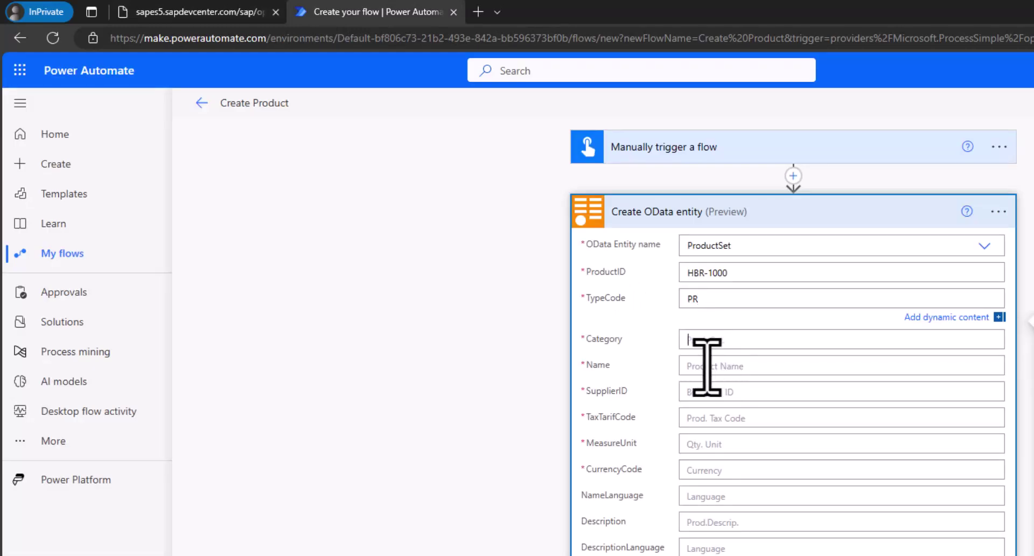
pyautogui.hotkey('ctrl', 'v')
pyautogui.click(705, 365)
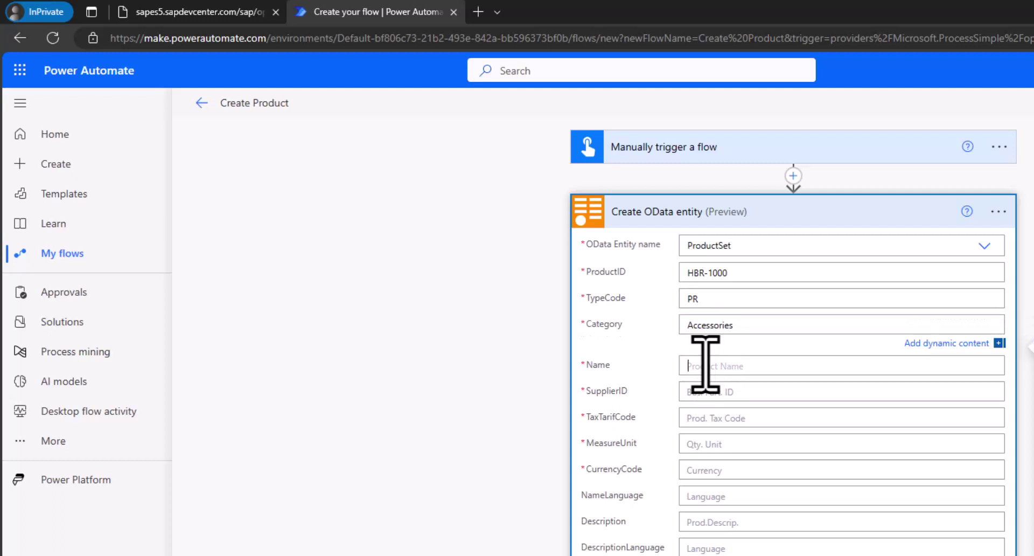
pyautogui.write('New Cool Prod')
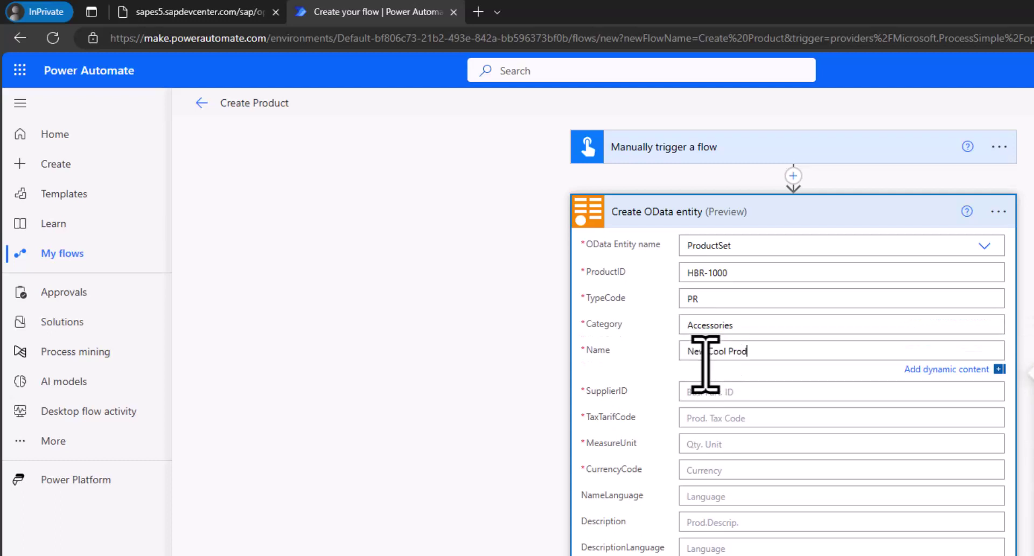
pyautogui.write('uct')
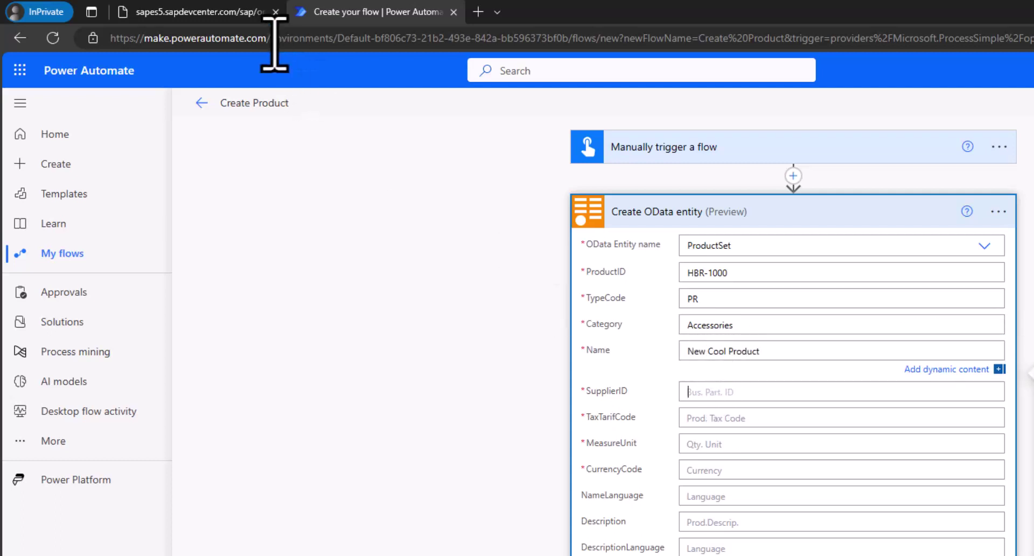
pyautogui.click(213, 12)
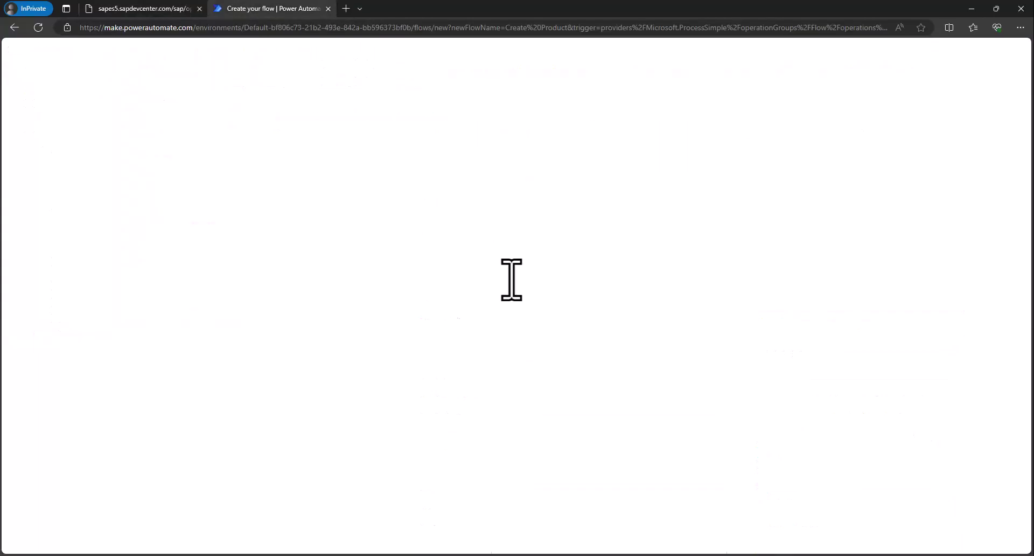
# - Enter the description 'Description of my super cool new product' and start a manual test run
pyautogui.press('Tab')
pyautogui.write('Description of my super cool new product')
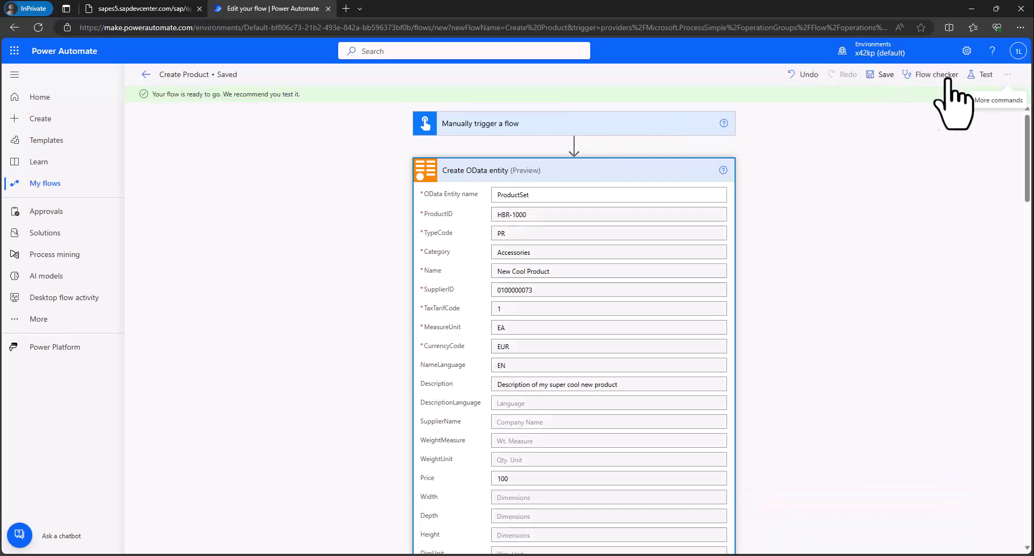
pyautogui.click(982, 74)
pyautogui.click(843, 101)
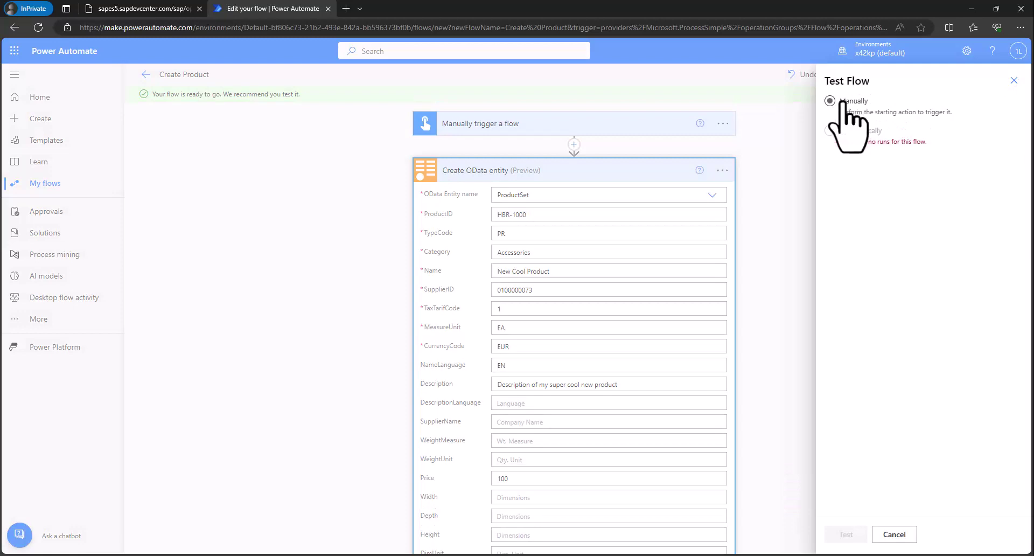
pyautogui.click(832, 536)
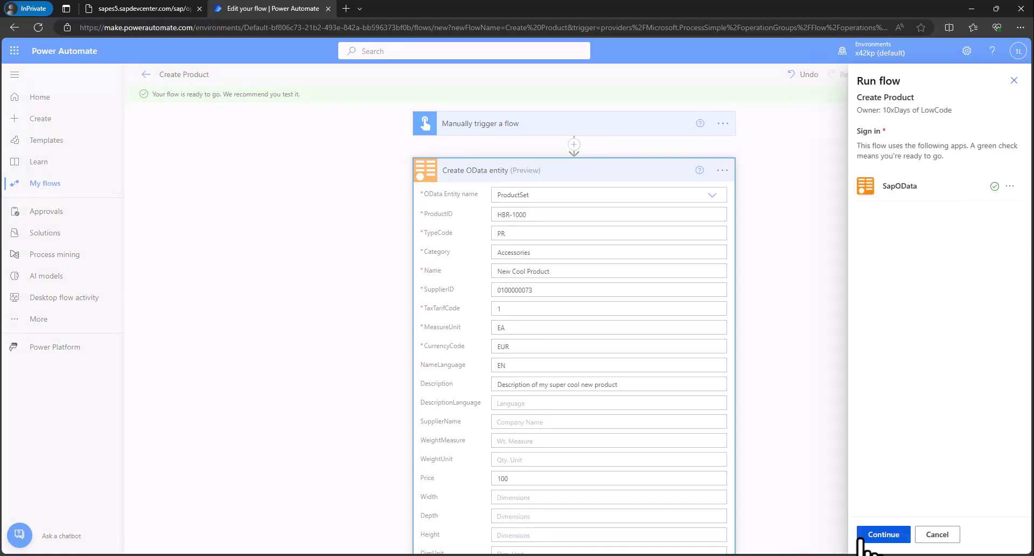
# - Run the test, then review the OData step's inputs and outputs for product HBR-1000
pyautogui.click(867, 535)
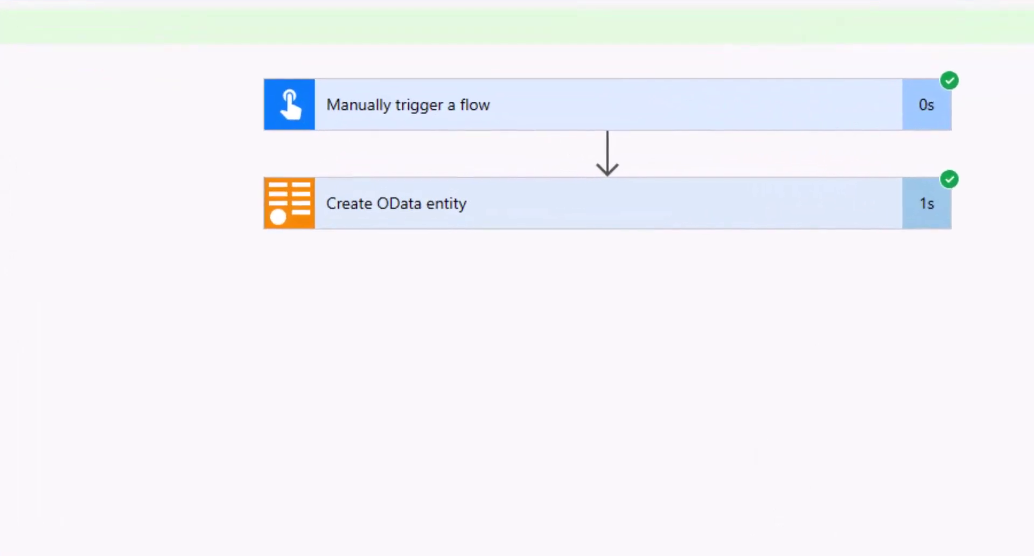
pyautogui.click(467, 218)
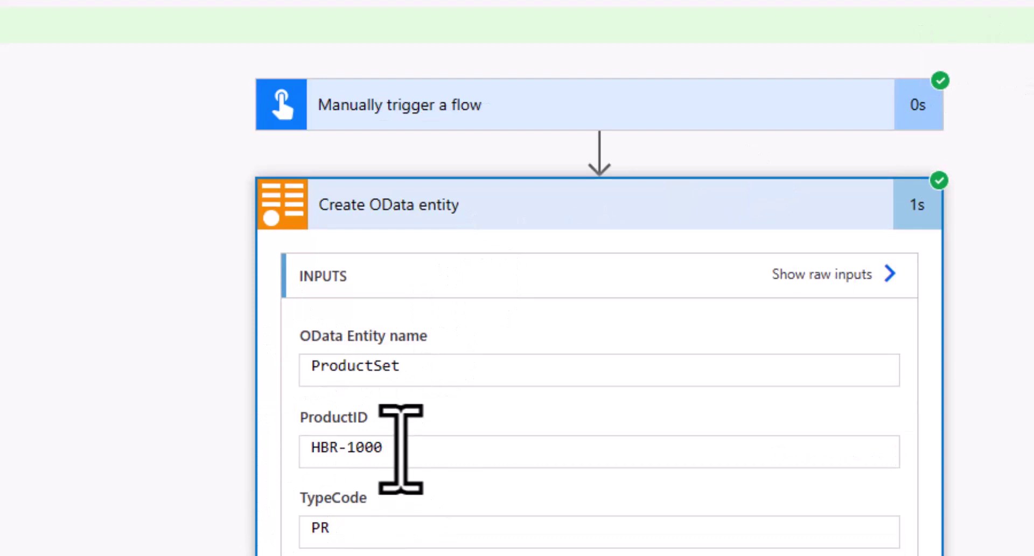
pyautogui.moveTo(401, 448); pyautogui.dragTo(284, 451)
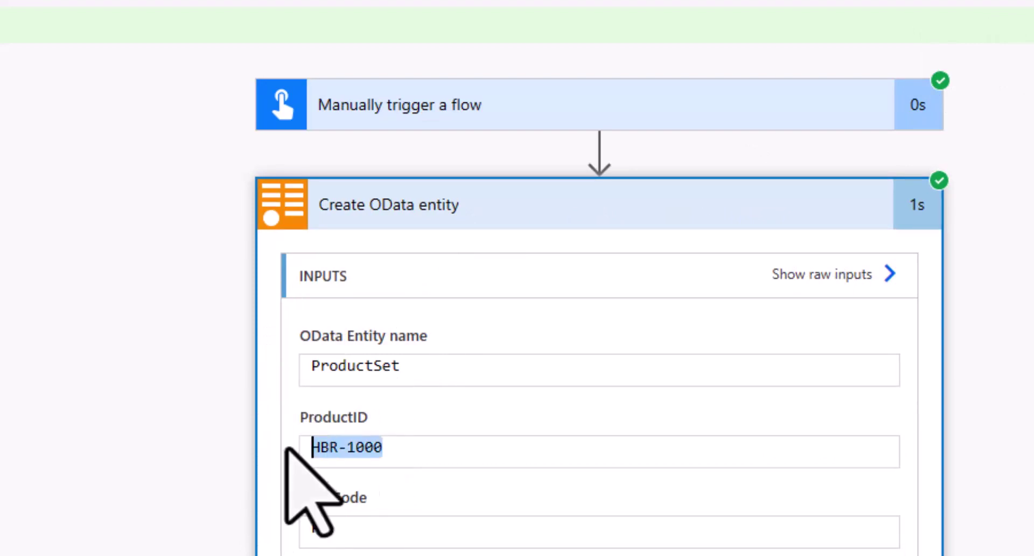
pyautogui.scroll(-15, 299, 472)
pyautogui.scroll(-3, 299, 473)
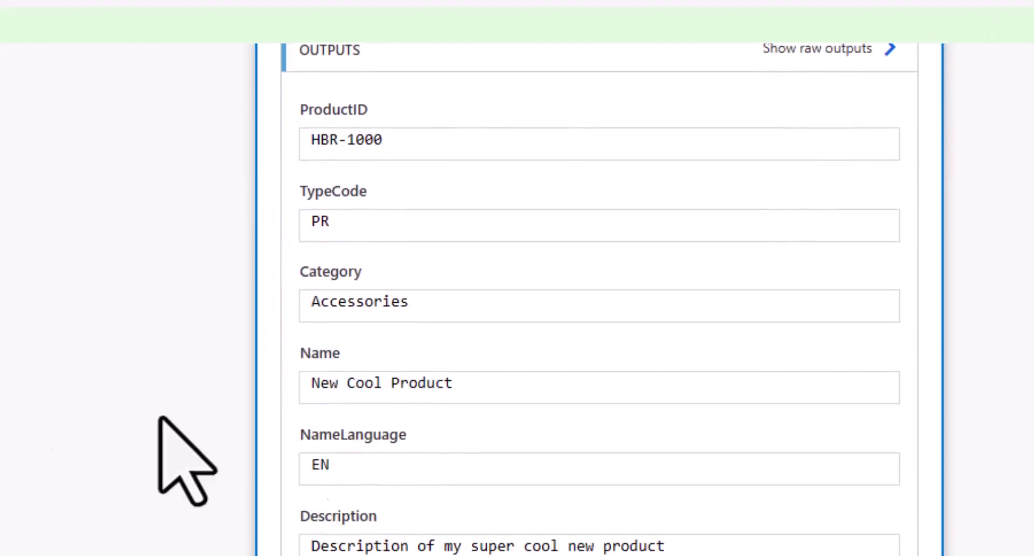
# - Load product HBR-1000 via the SAP ProductSet URL, then return to the flow's details page
pyautogui.click(258, 7)
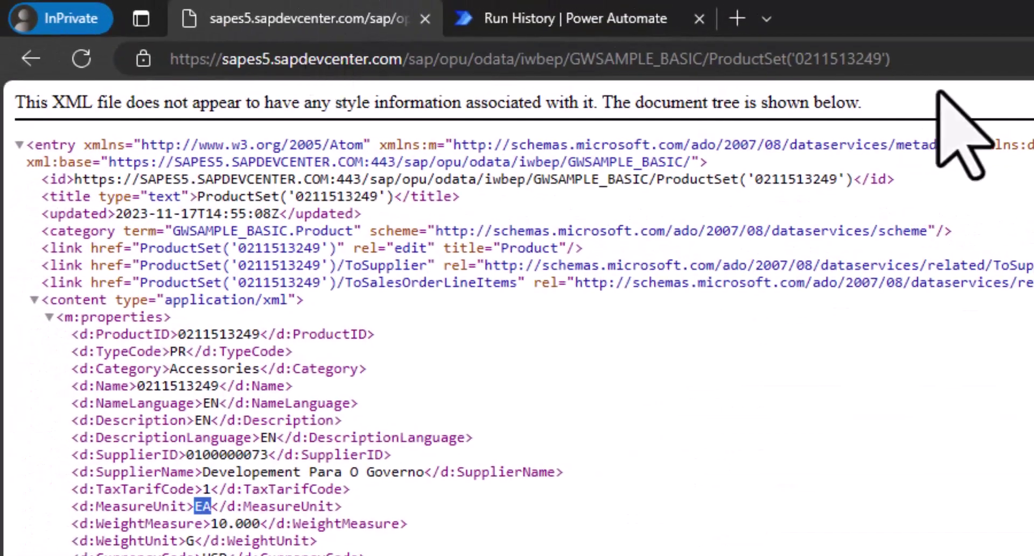
pyautogui.click(897, 42)
pyautogui.write('0')
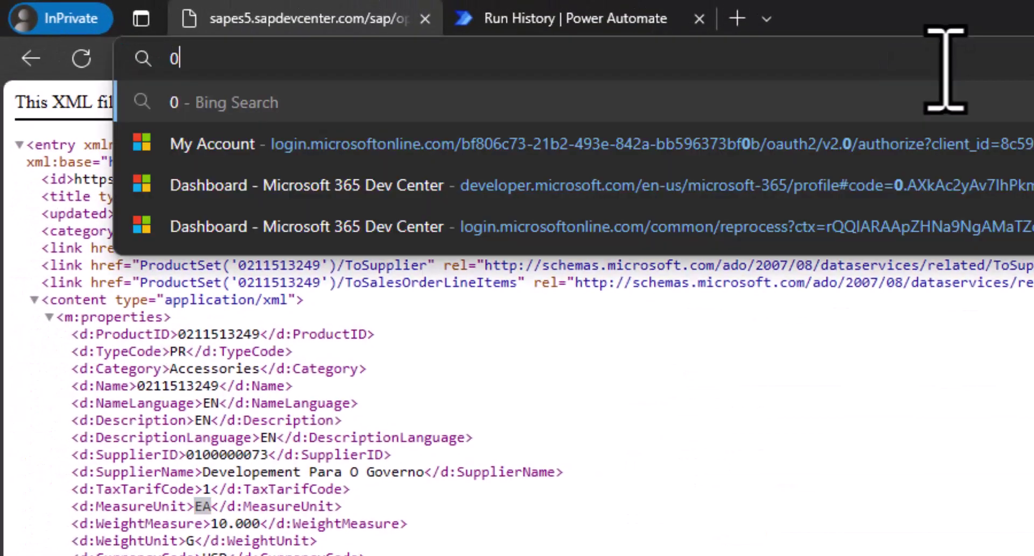
pyautogui.press('Escape')
pyautogui.press('Escape')
pyautogui.doubleClick(946, 59)
pyautogui.write('HBR-1000')
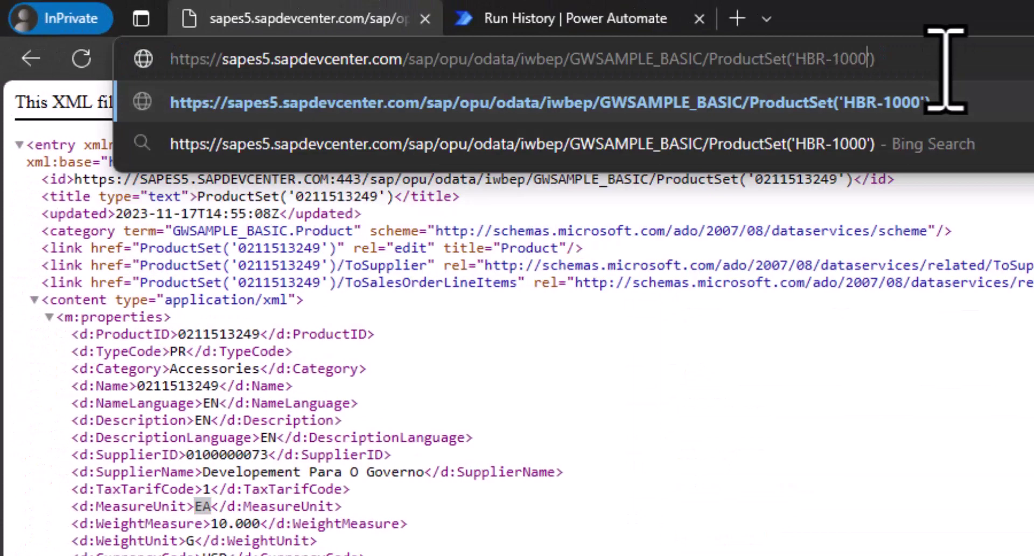
pyautogui.press('Return')
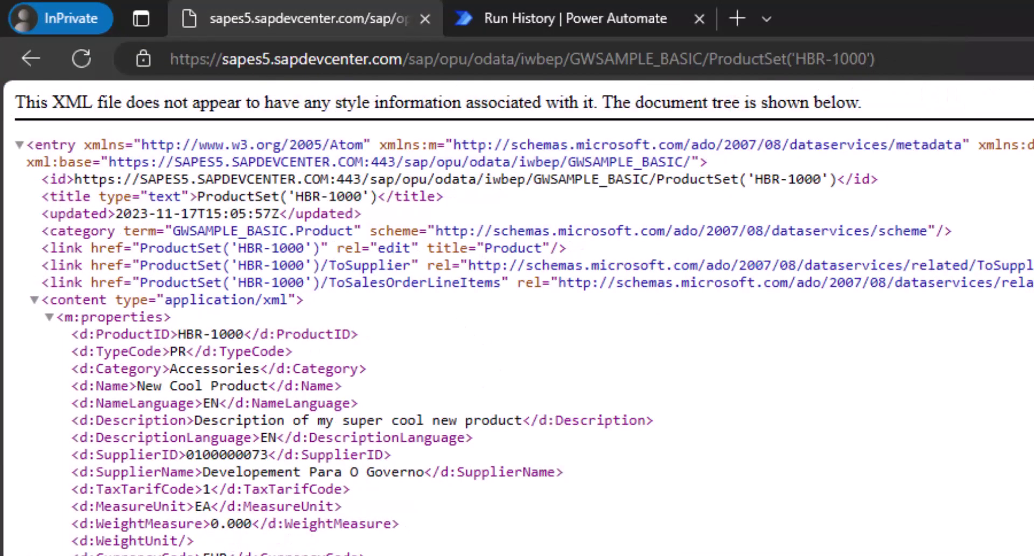
pyautogui.click(614, 19)
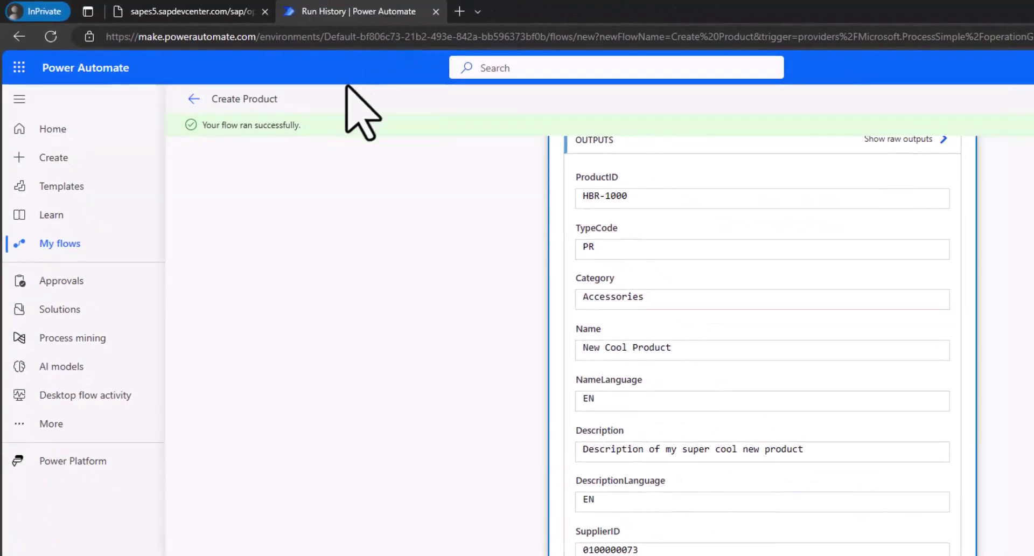
pyautogui.click(194, 98)
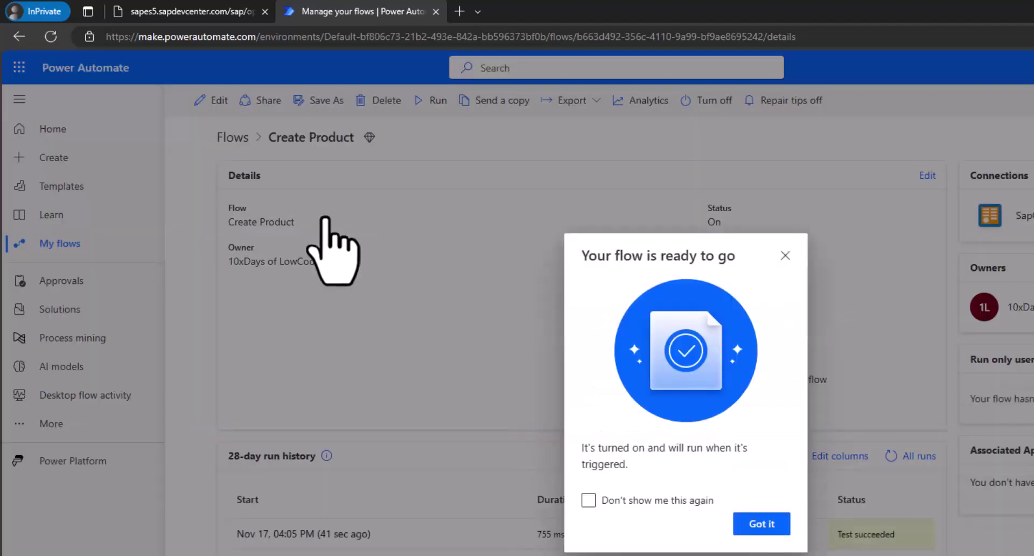
# - Dismiss the flow-ready notice
pyautogui.click(780, 525)
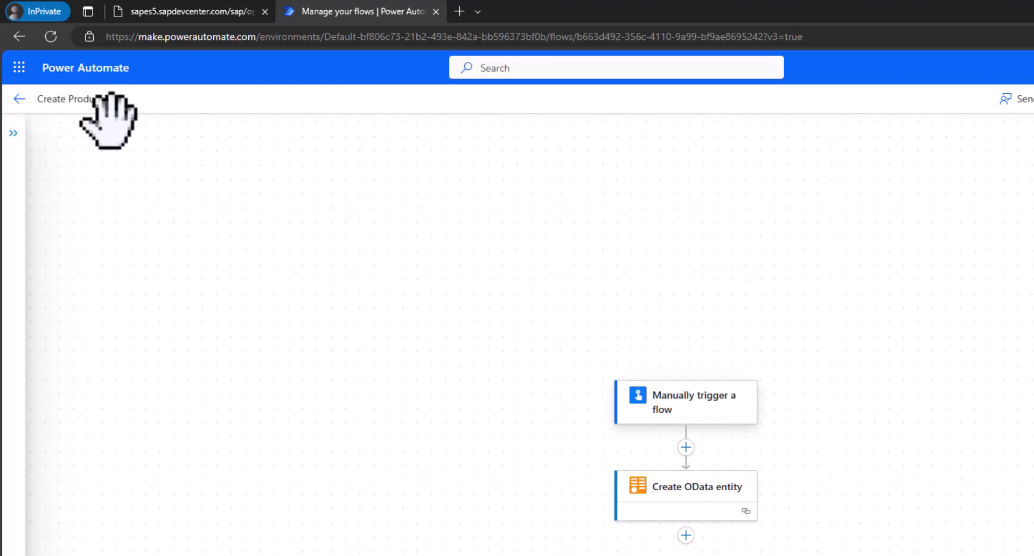
# - Launch Power Apps from the app launcher and go to its Create page
pyautogui.click(18, 80)
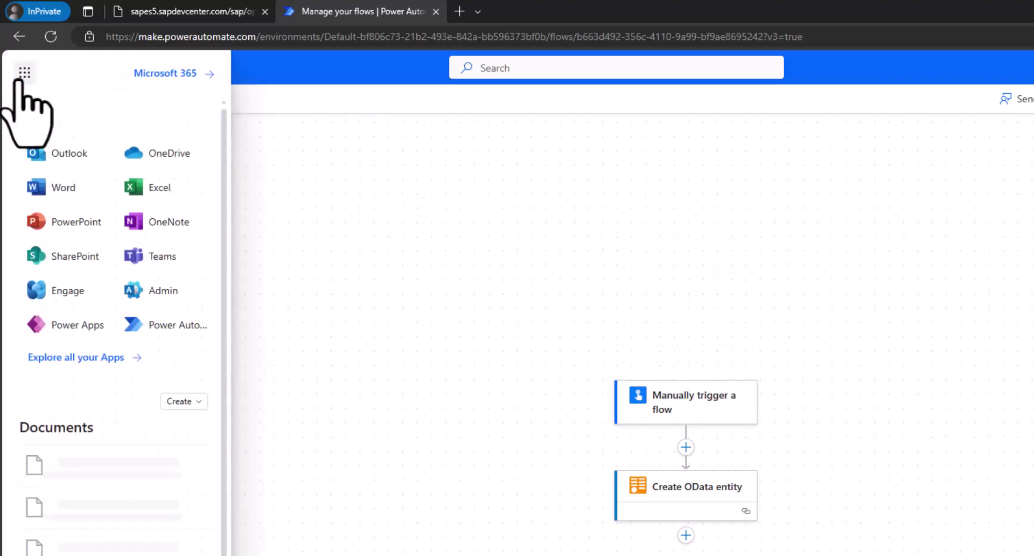
pyautogui.click(68, 324)
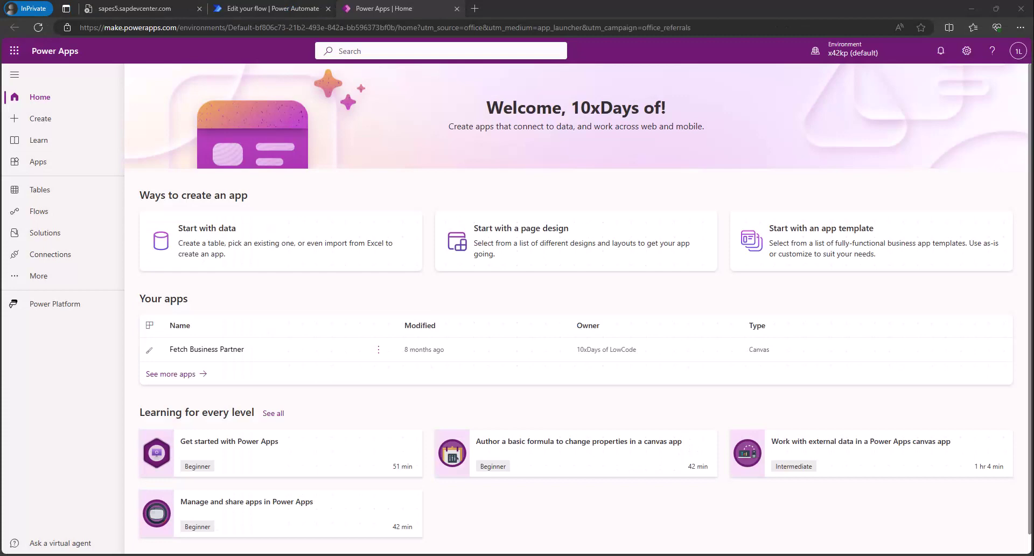
pyautogui.click(41, 120)
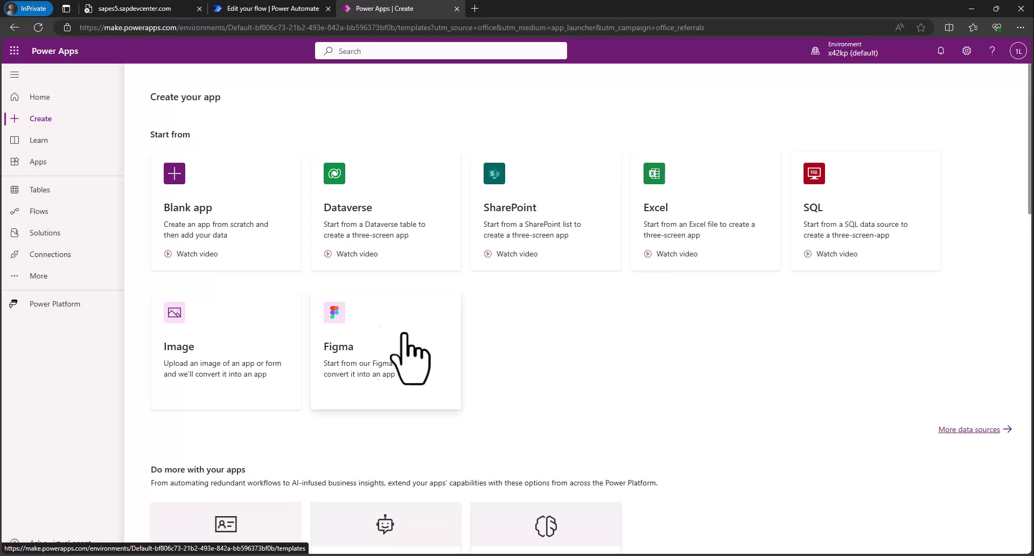
# - Create a blank phone-format canvas app named 'Create Products'
pyautogui.click(197, 225)
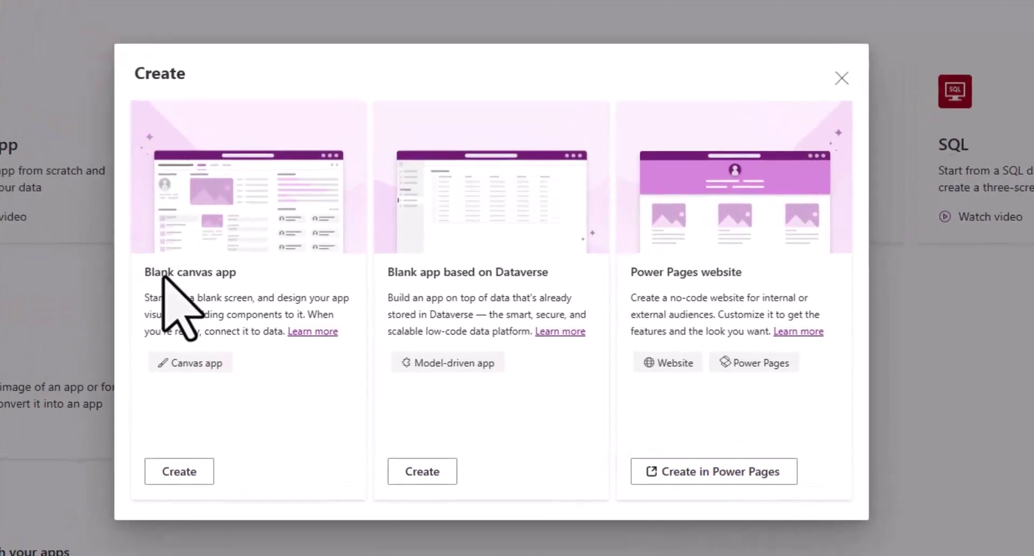
pyautogui.click(183, 474)
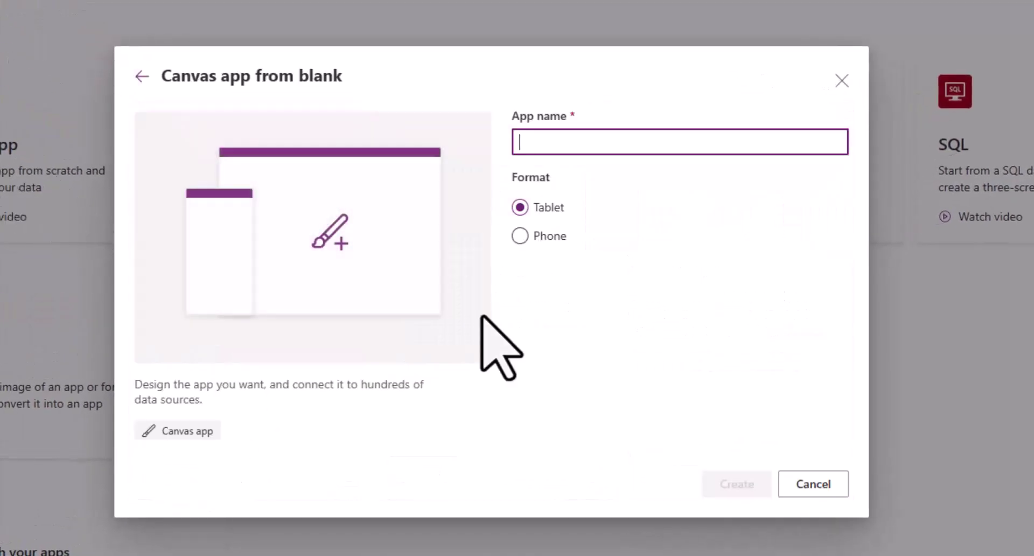
pyautogui.click(549, 237)
pyautogui.click(557, 150)
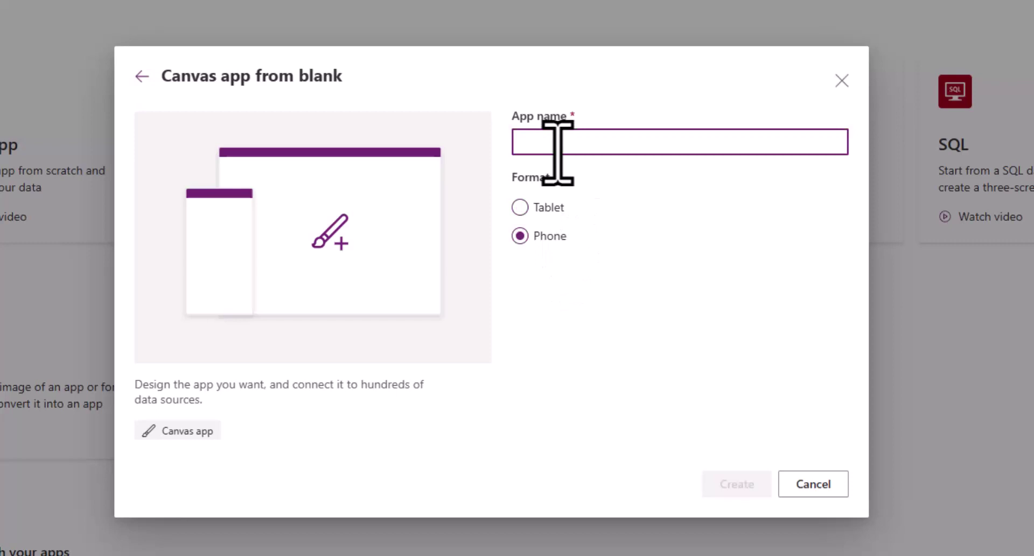
pyautogui.write('C')
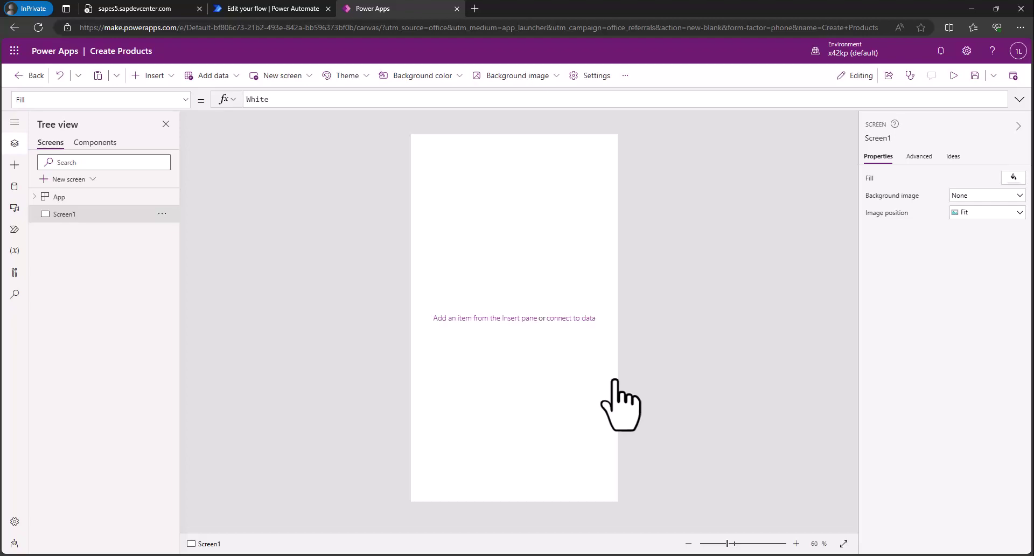
# - Insert a text label and text input on Screen1 and duplicate the pair
pyautogui.click(15, 165)
pyautogui.moveTo(65, 184); pyautogui.dragTo(468, 157)
pyautogui.moveTo(67, 219); pyautogui.dragTo(492, 228)
pyautogui.click(437, 154)
pyautogui.keyDown('shift'); pyautogui.click(434, 179); pyautogui.keyUp('shift')
pyautogui.hotkey('ctrl', 'c')
pyautogui.hotkey('ctrl', 'v')
pyautogui.hotkey('ctrl', 'v')
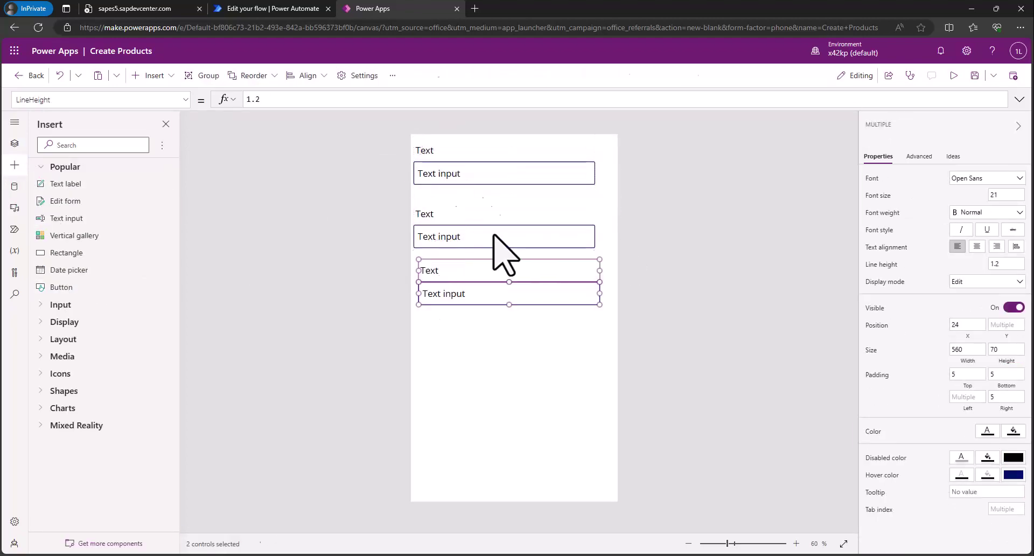
# - Rename the top label to 'Product ID'
pyautogui.click(503, 188)
pyautogui.click(478, 152)
pyautogui.write('Product ID')
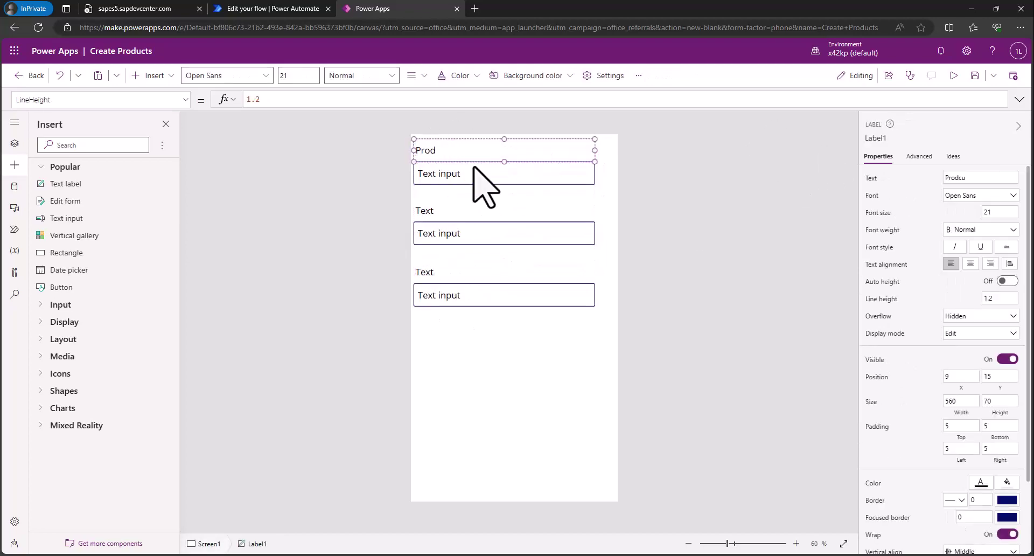
pyautogui.click(474, 171)
pyautogui.click(434, 210)
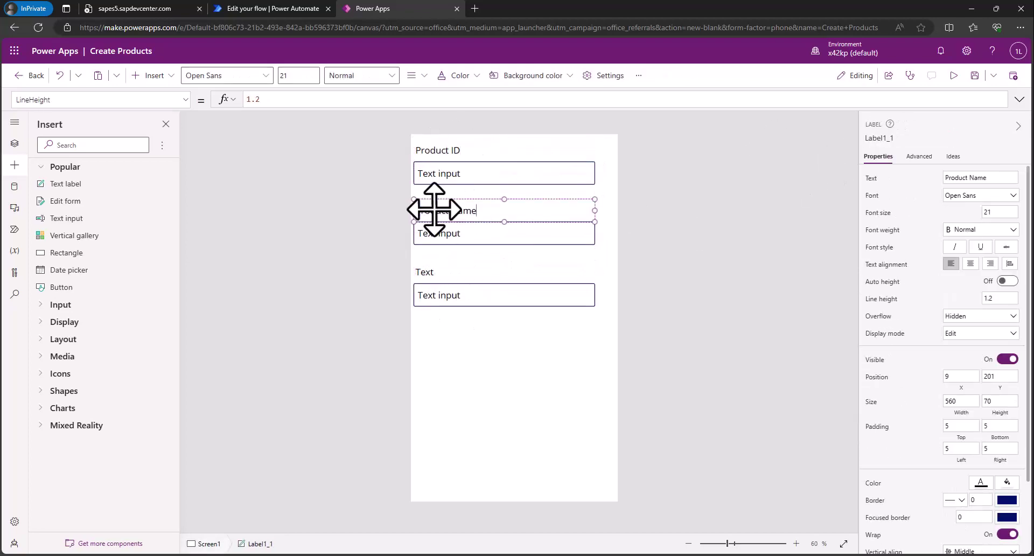
pyautogui.click(434, 233)
# - Name the middle input tiProductName, the bottom label 'Price', and rename the Price input
pyautogui.click(907, 138)
pyautogui.write('tiProductName')
pyautogui.click(431, 272)
pyautogui.write('Price')
pyautogui.click(434, 294)
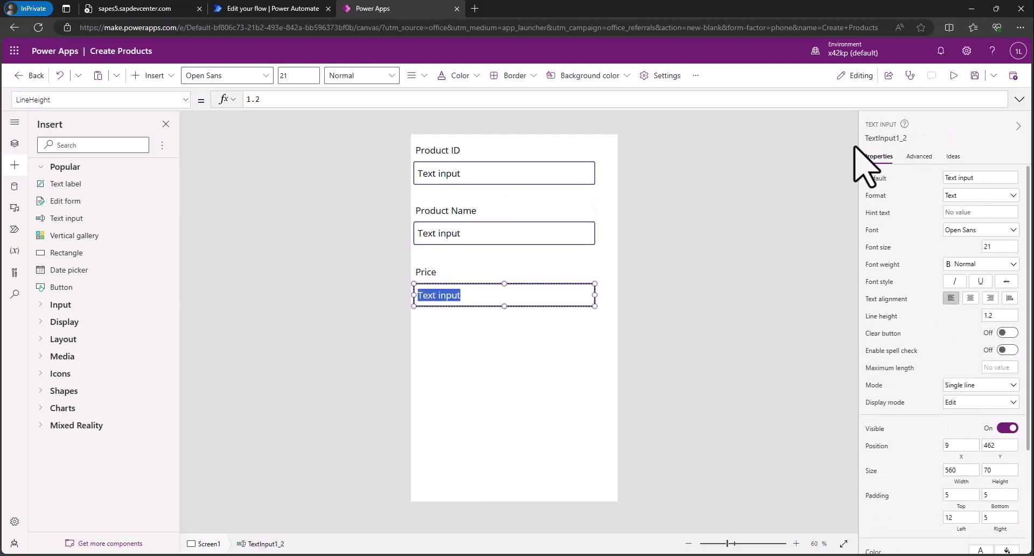
pyautogui.click(903, 139)
pyautogui.write('tiProductPrice')
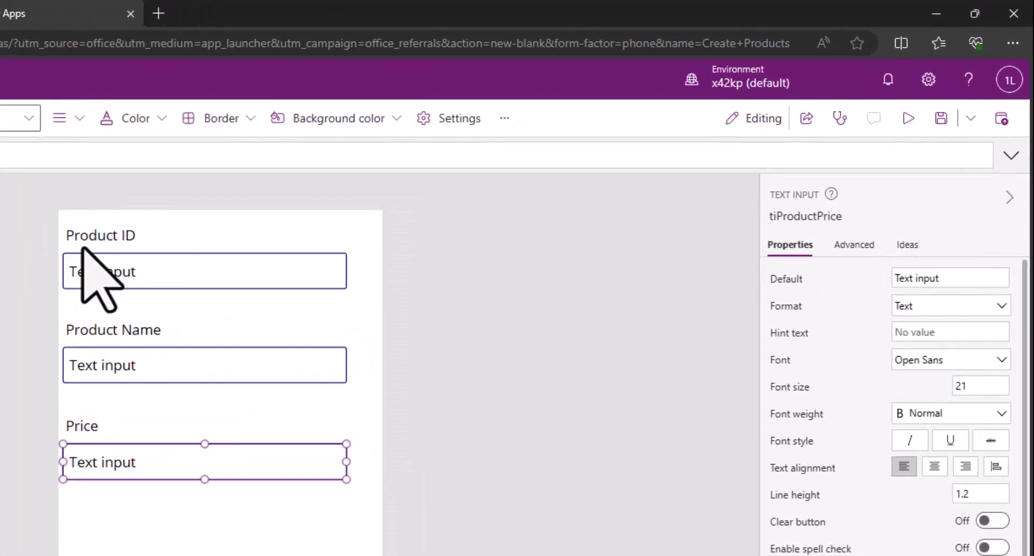
# - Verify the three input names, add a button below the Price input, and return to the flow editor
pyautogui.click(85, 270)
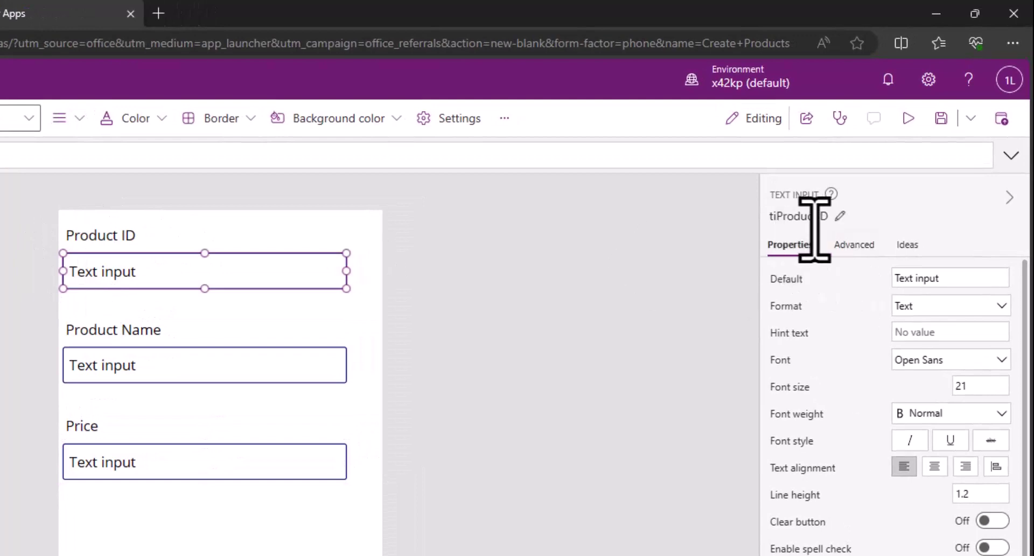
pyautogui.click(97, 355)
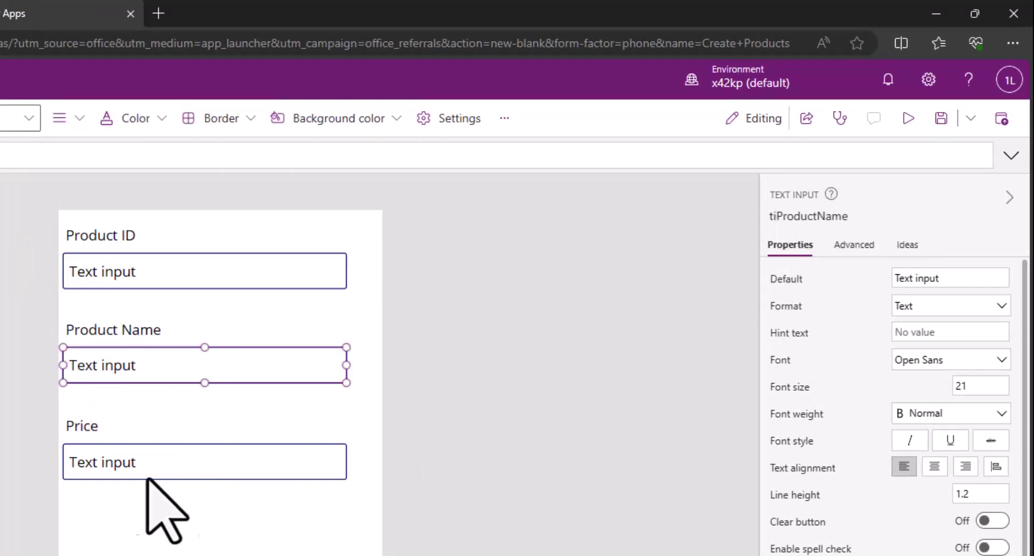
pyautogui.click(69, 425)
pyautogui.click(81, 461)
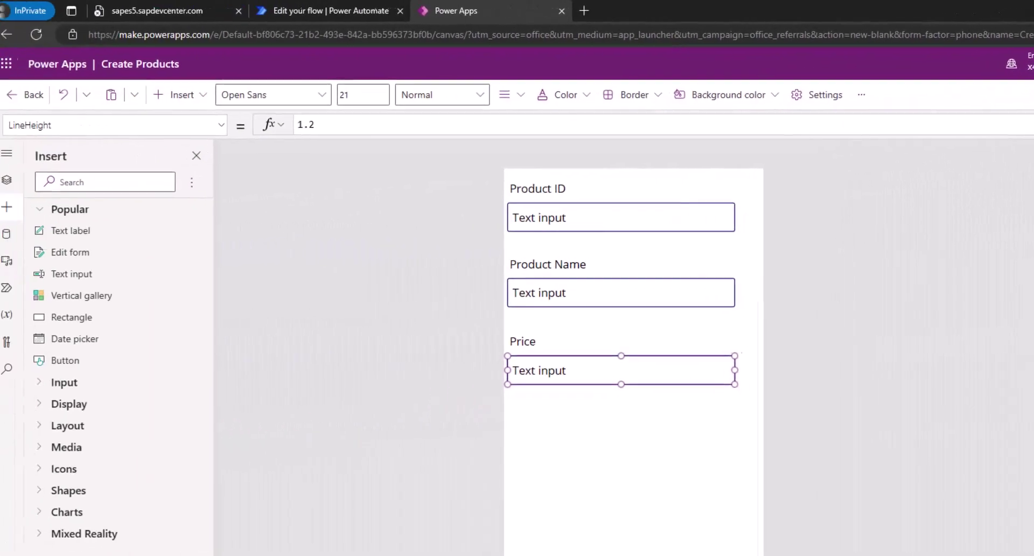
pyautogui.moveTo(54, 360); pyautogui.dragTo(539, 419)
pyautogui.click(454, 444)
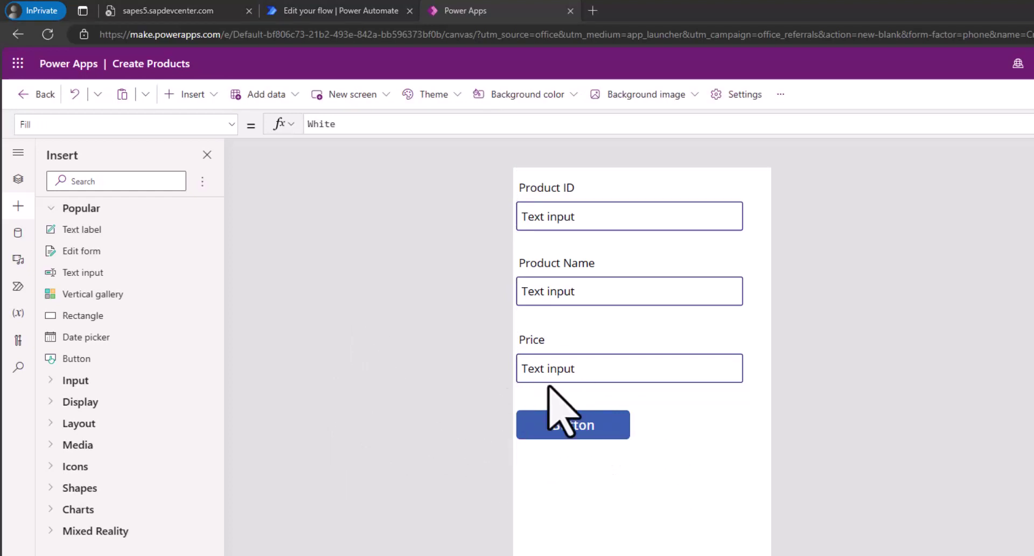
pyautogui.click(328, 15)
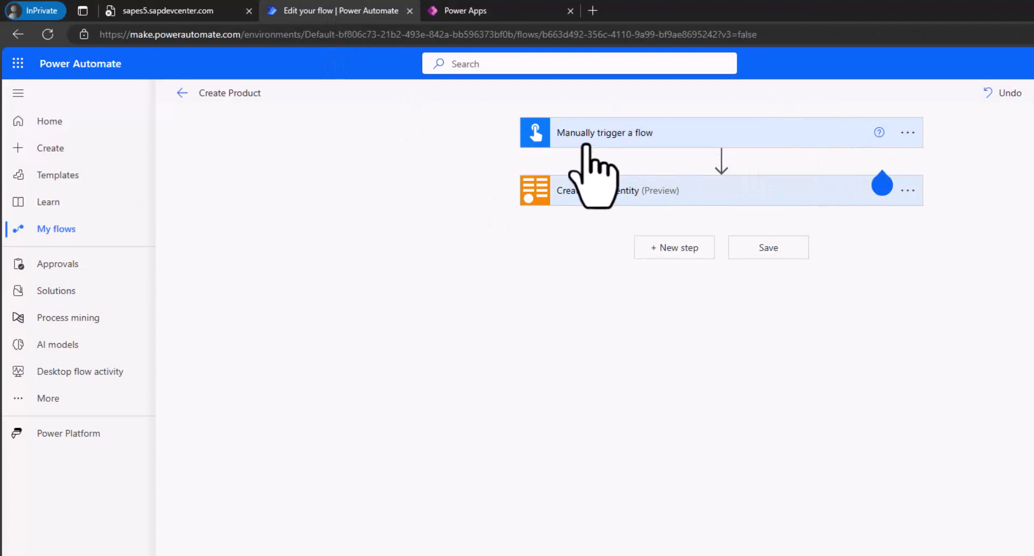
# - Delete the Manually trigger a flow step and add the PowerApps (V2) trigger instead
pyautogui.click(908, 132)
pyautogui.click(958, 300)
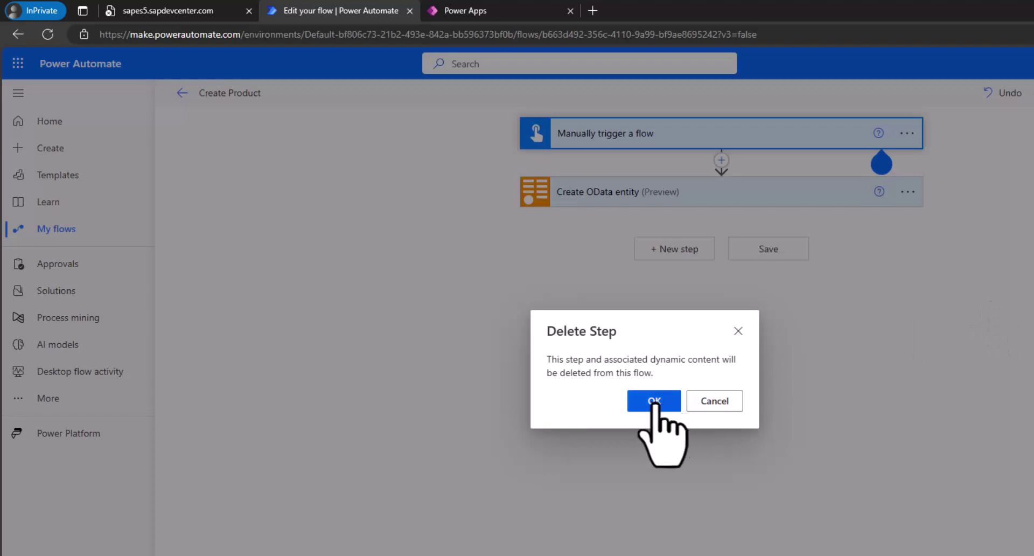
pyautogui.click(654, 404)
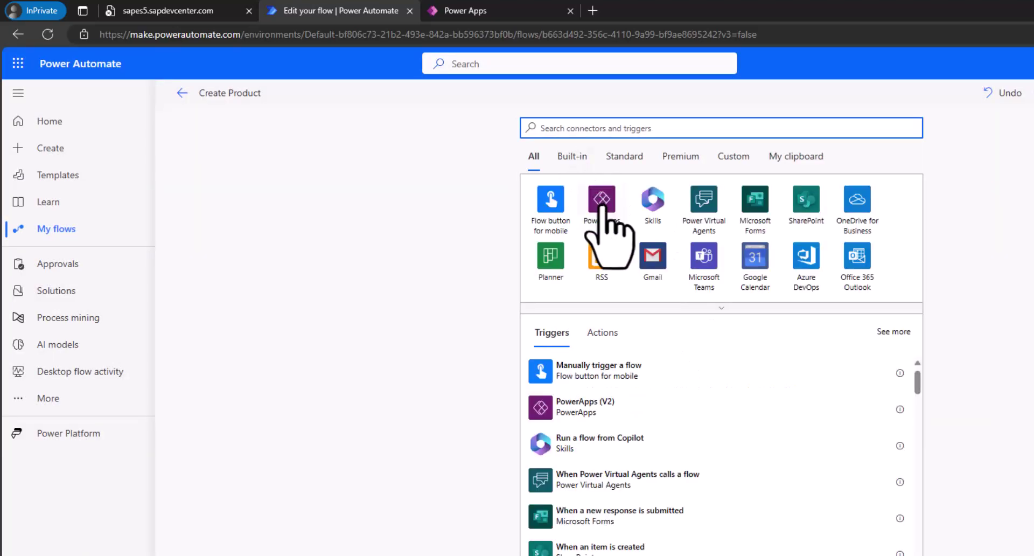
pyautogui.click(594, 207)
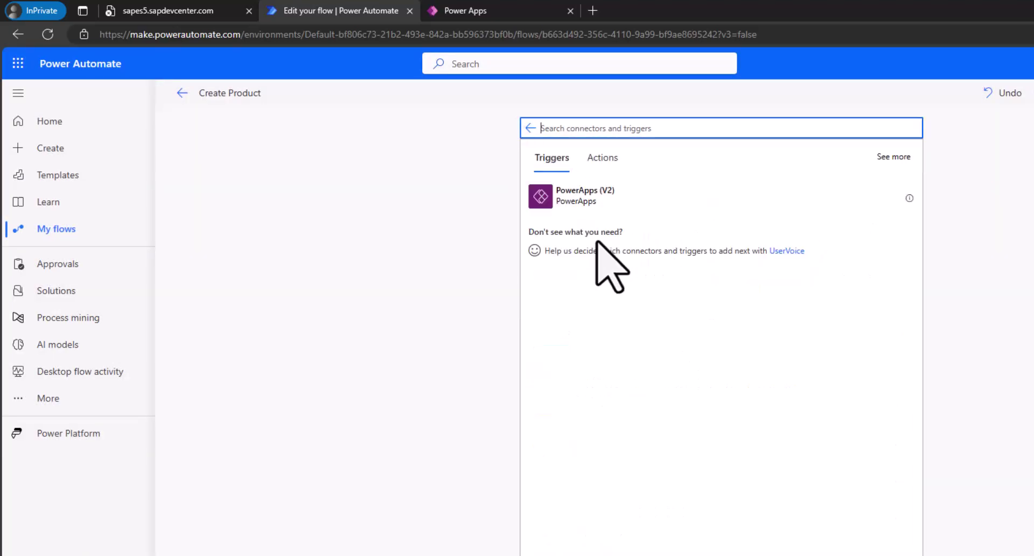
pyautogui.click(558, 198)
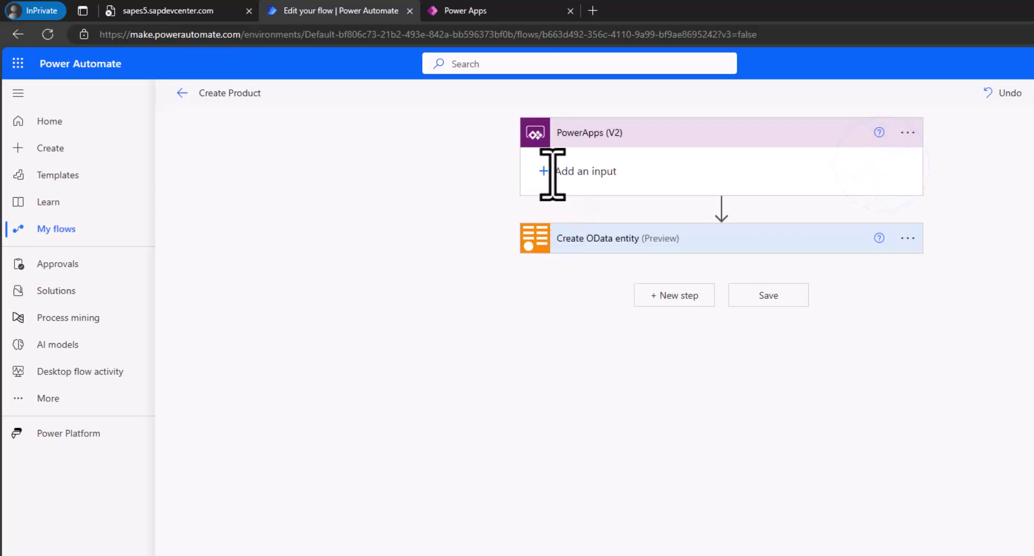
# - Give the trigger inputs: Text ProductID, Text ProductName and Number ProductPrice
pyautogui.click(545, 172)
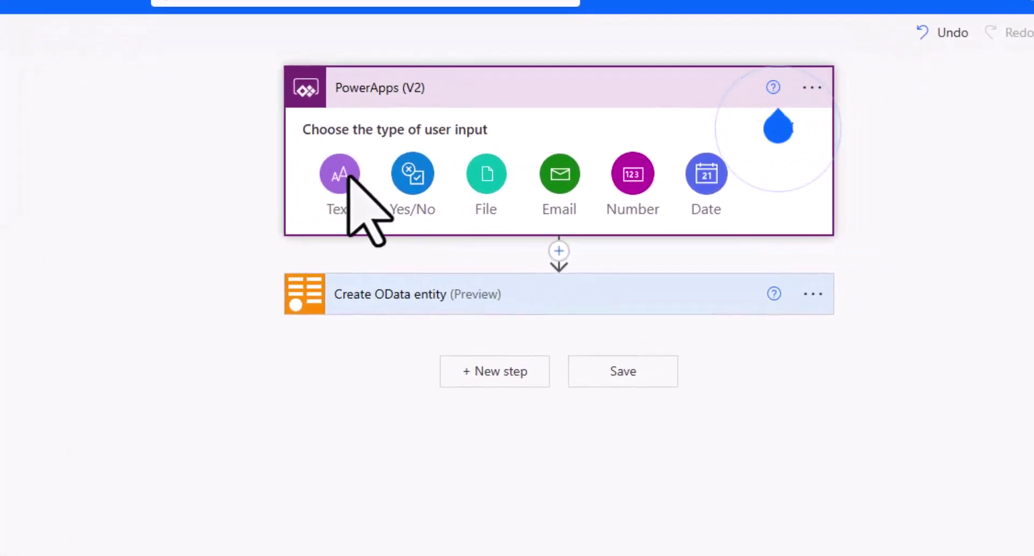
pyautogui.click(345, 181)
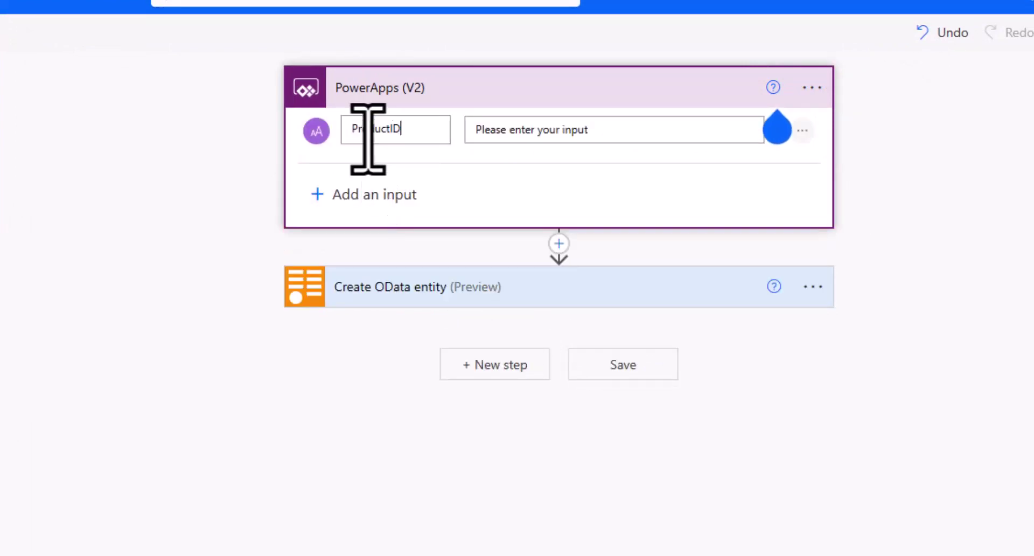
pyautogui.click(317, 196)
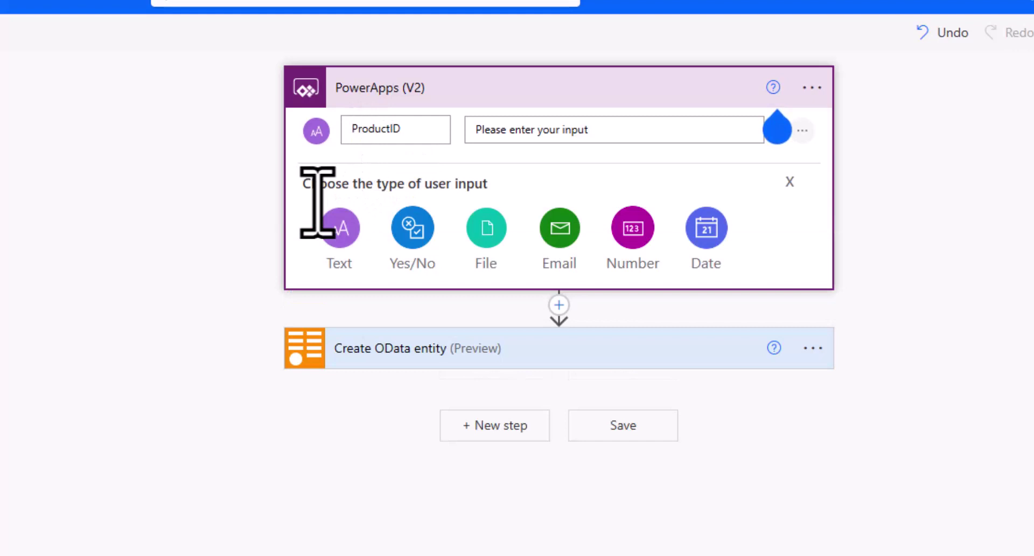
pyautogui.click(340, 229)
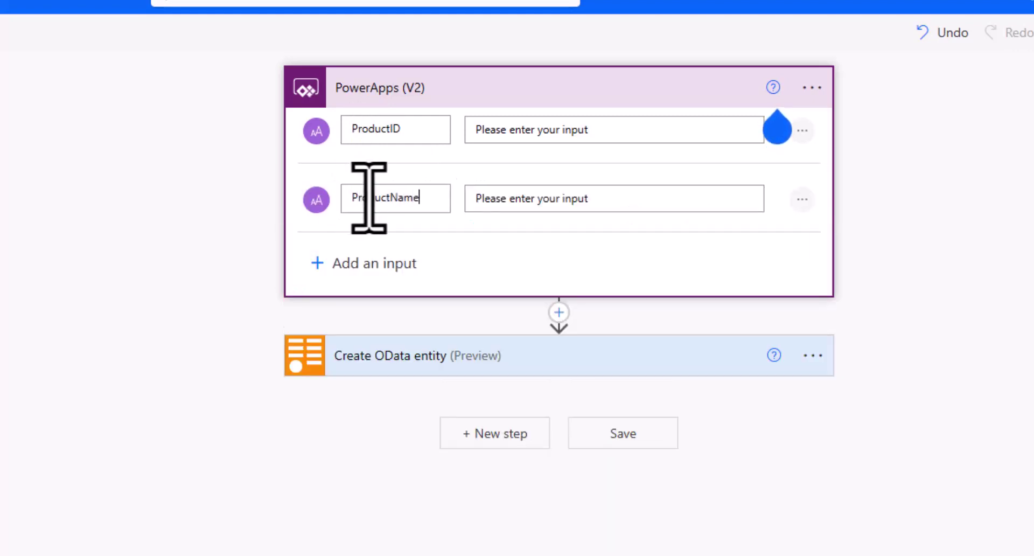
pyautogui.click(319, 263)
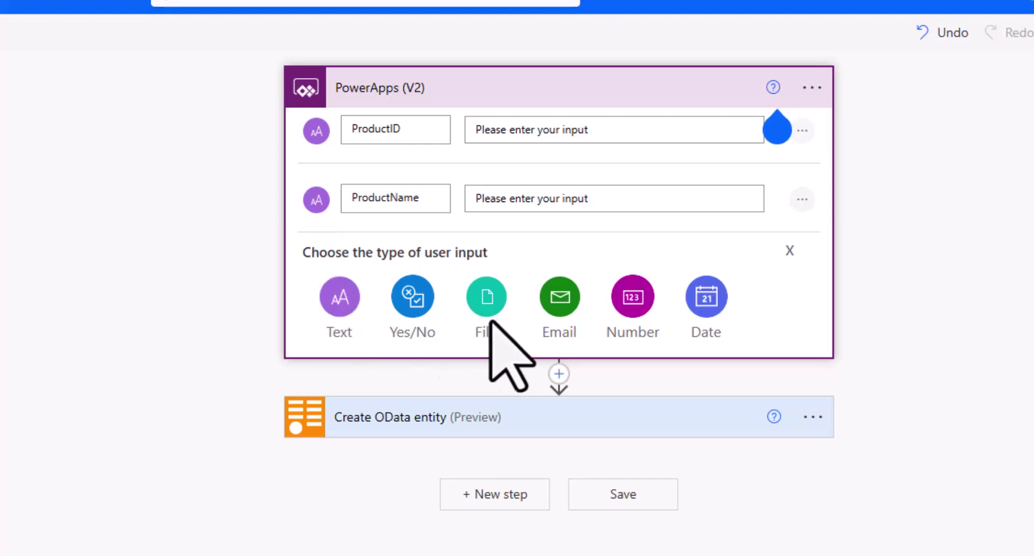
pyautogui.click(641, 323)
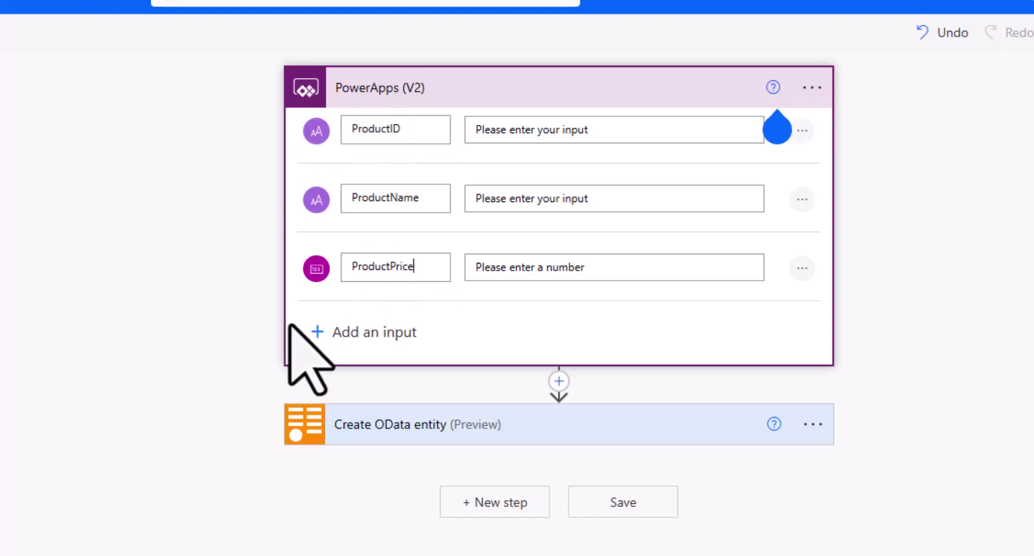
# - Replace Create OData entity's sample ProductID and Name with the ProductID and ProductName inputs
pyautogui.click(436, 440)
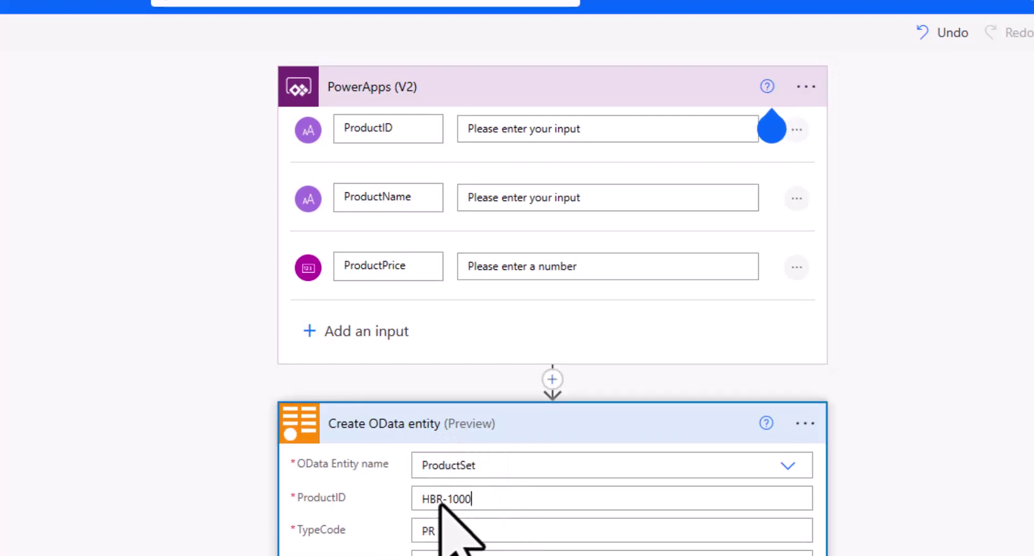
pyautogui.click(481, 498)
pyautogui.tripleClick(480, 498)
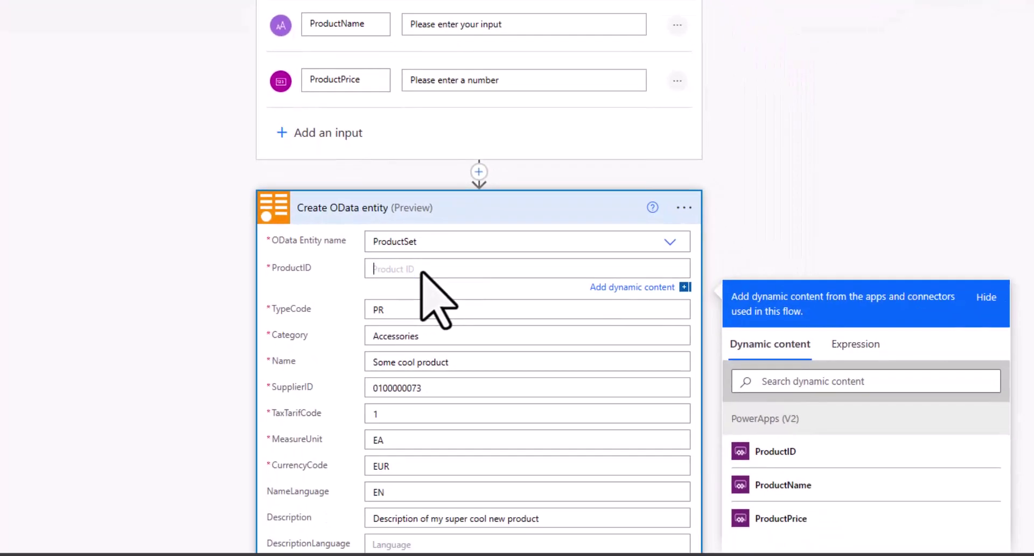
pyautogui.click(785, 452)
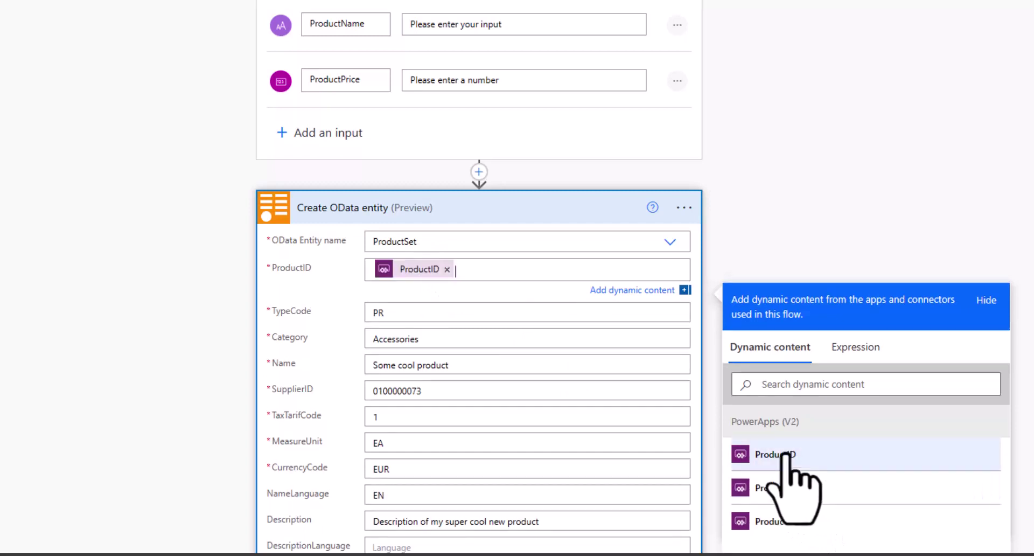
pyautogui.click(463, 368)
pyautogui.hotkey('ctrl', 'a')
pyautogui.press('BackSpace')
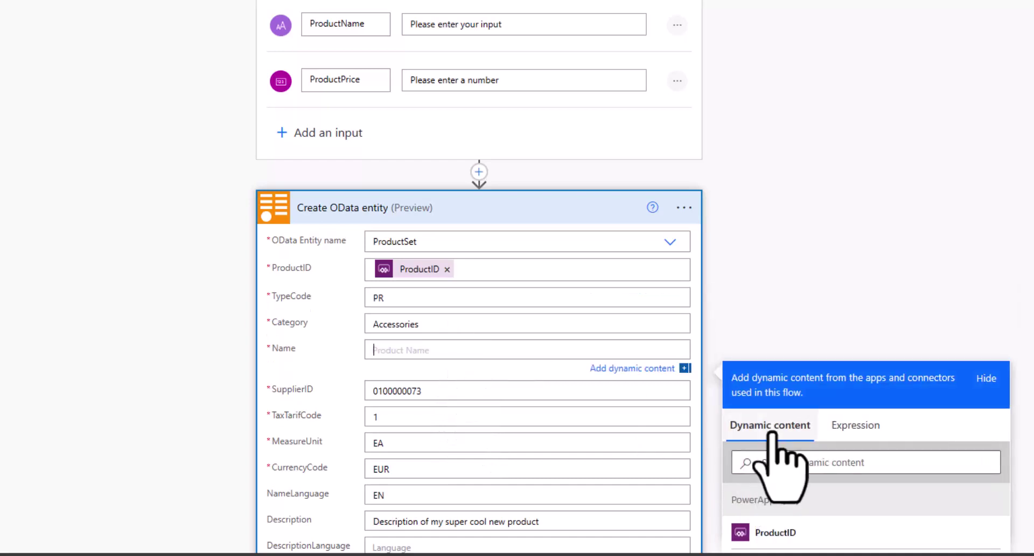
pyautogui.scroll(-3, 778, 431)
pyautogui.click(778, 379)
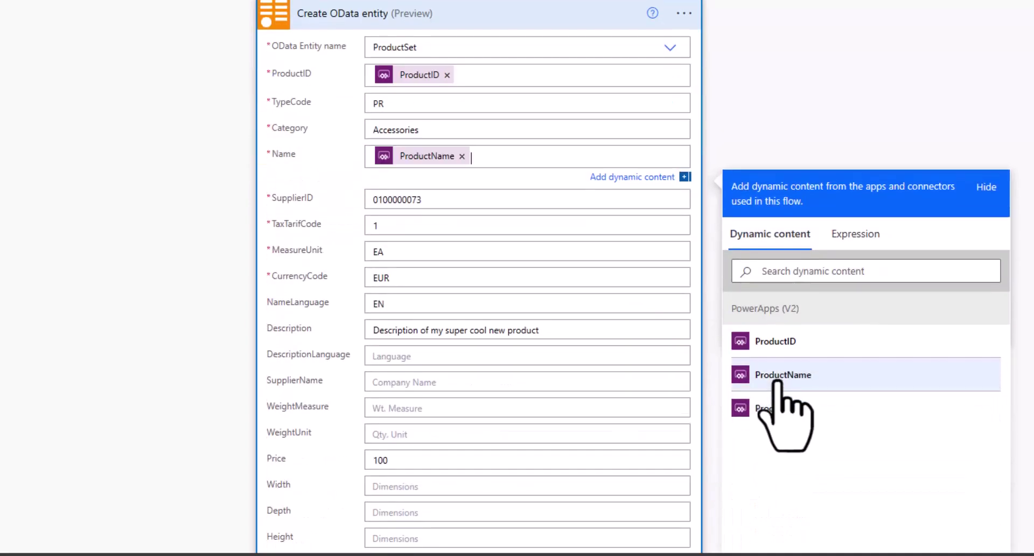
# - Replace the entity's Price value of 100 with the ProductPrice input
pyautogui.click(475, 464)
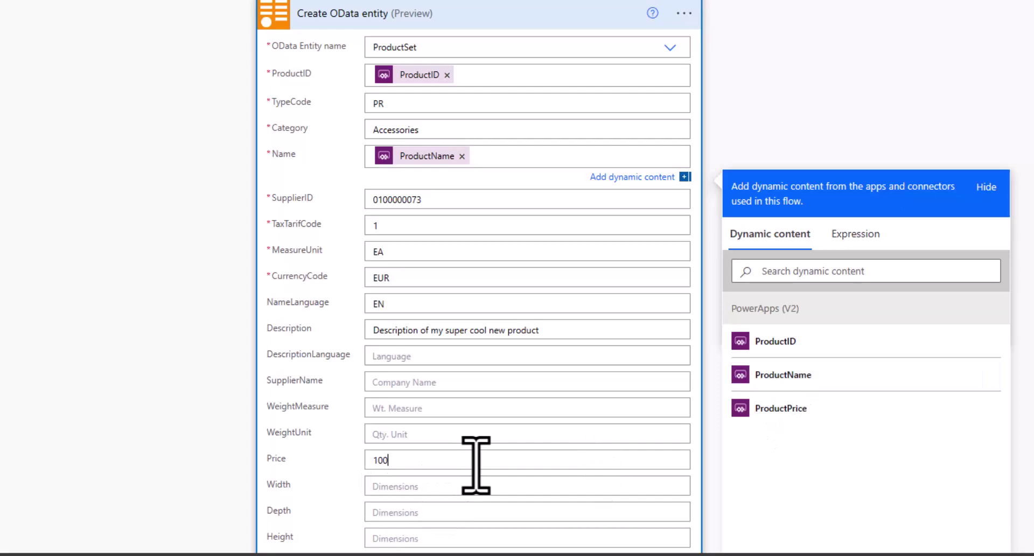
pyautogui.hotkey('ctrl', 'a')
pyautogui.press('BackSpace')
pyautogui.scroll(-3, 512, 447)
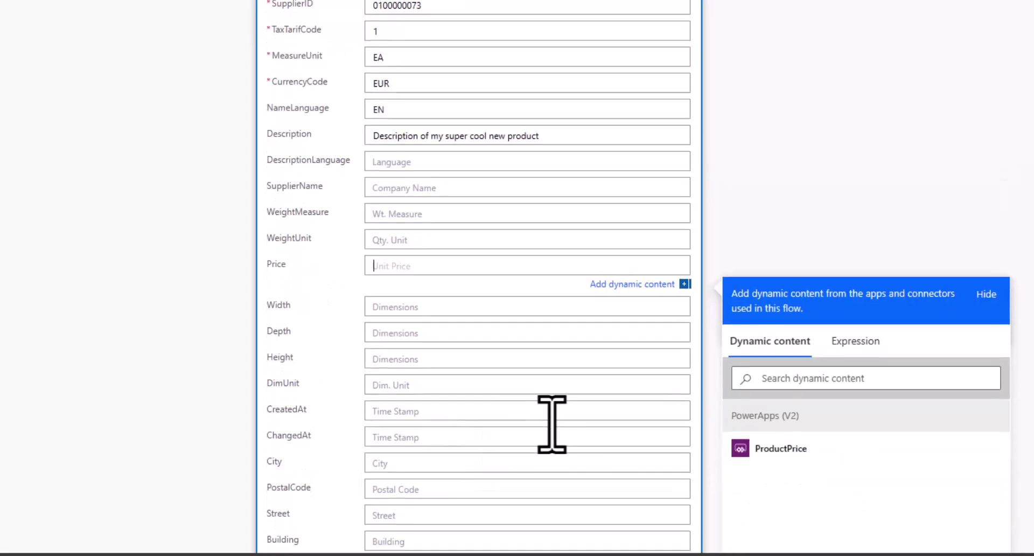
pyautogui.click(777, 450)
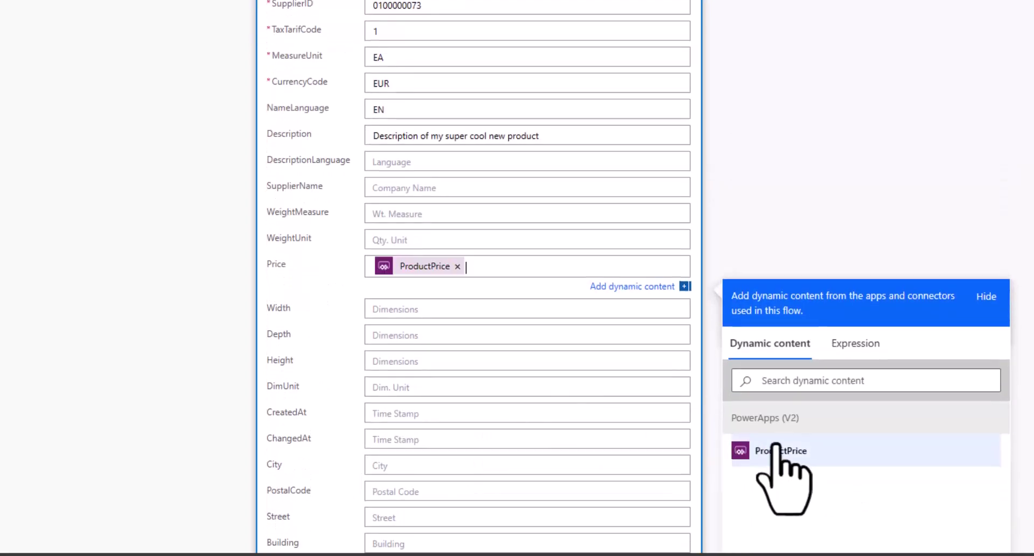
pyautogui.click(749, 163)
pyautogui.scroll(6, 761, 185)
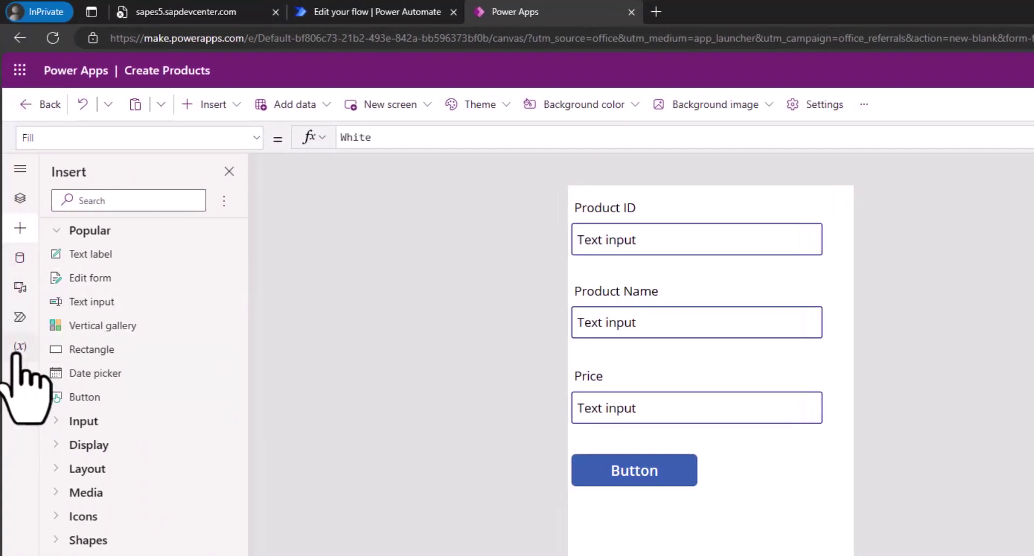
# - Add the existing Create Product flow to the app from the Power Automate pane
pyautogui.click(20, 317)
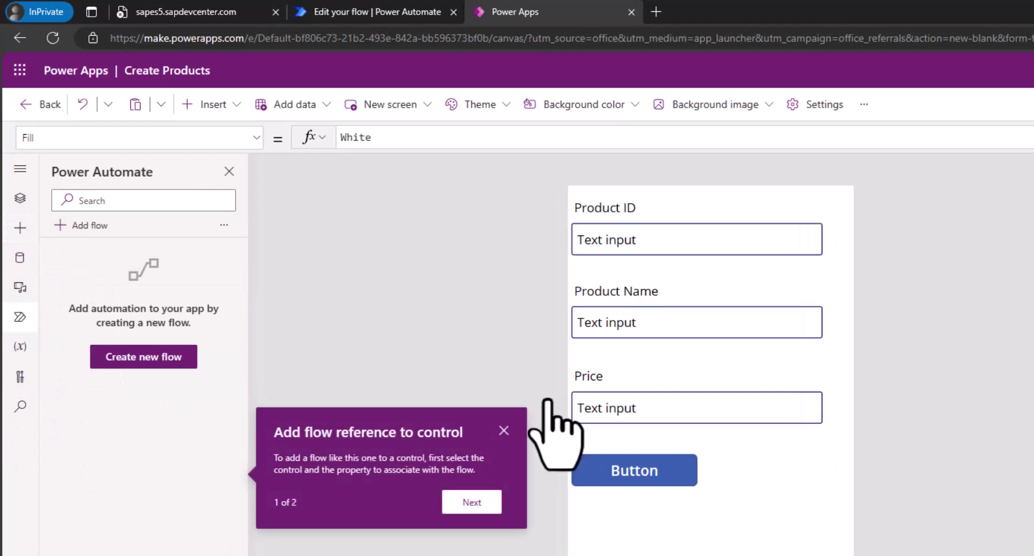
pyautogui.click(504, 430)
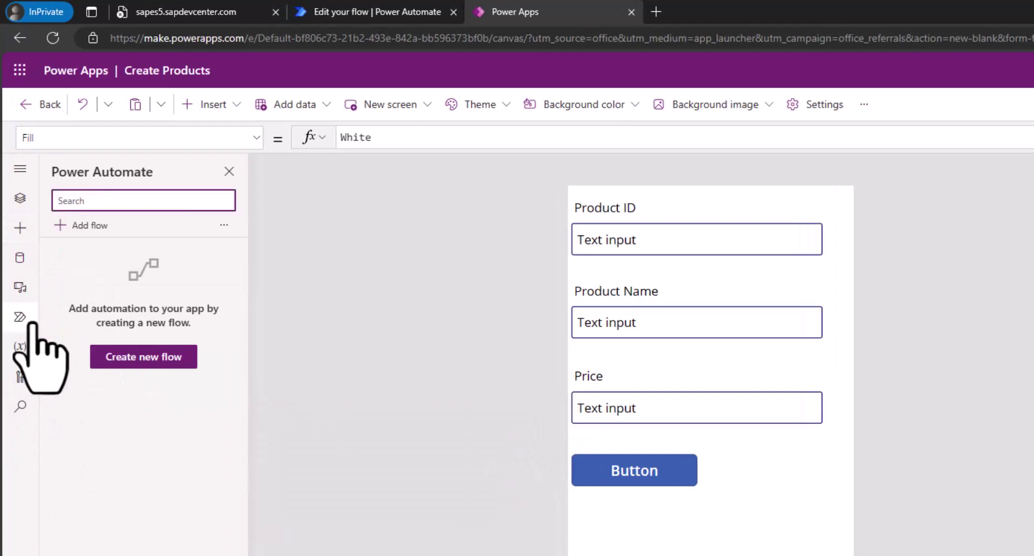
pyautogui.click(62, 226)
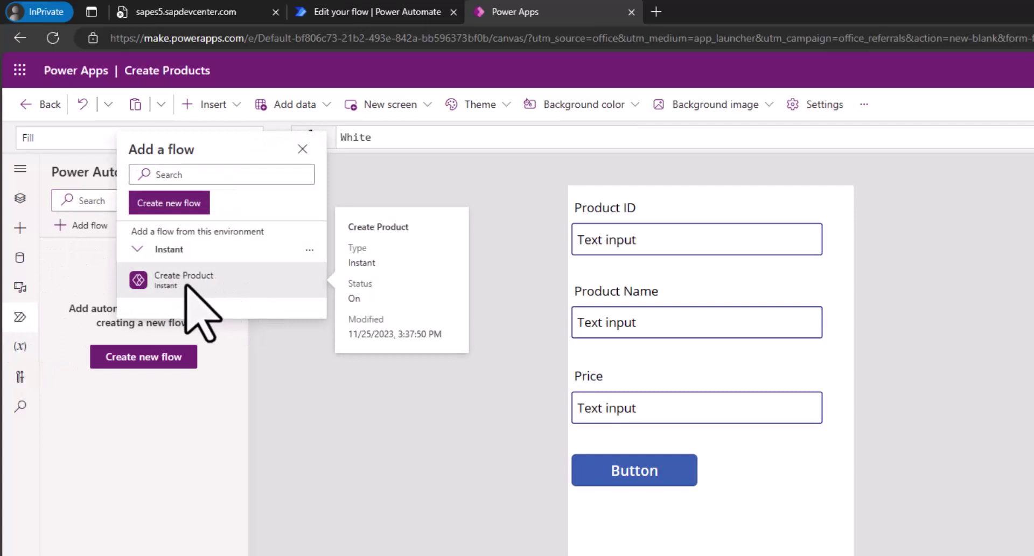
pyautogui.click(168, 281)
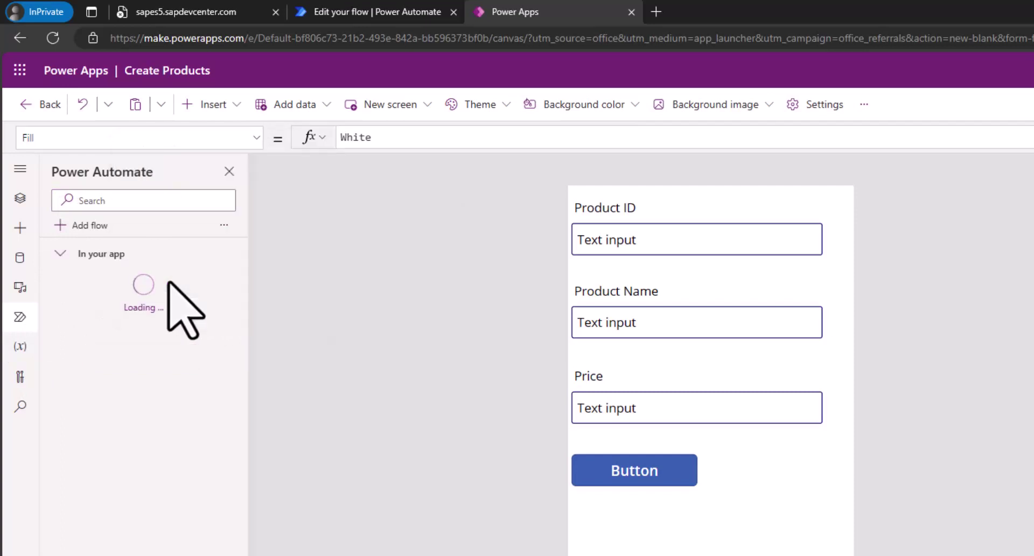
pyautogui.moveTo(168, 281)
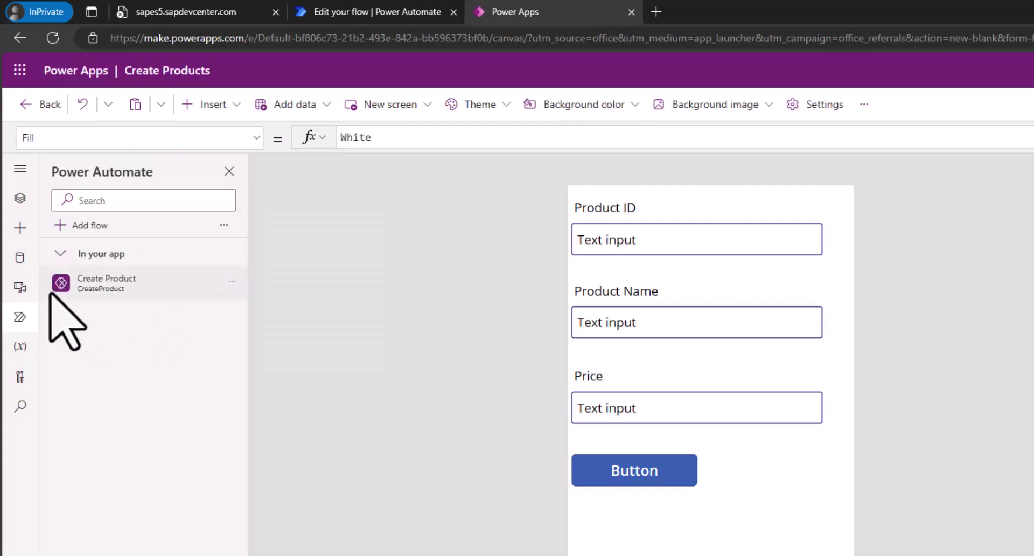
# - Replace Button1's OnSelect value false with a CreateProduct.Run call
pyautogui.click(614, 474)
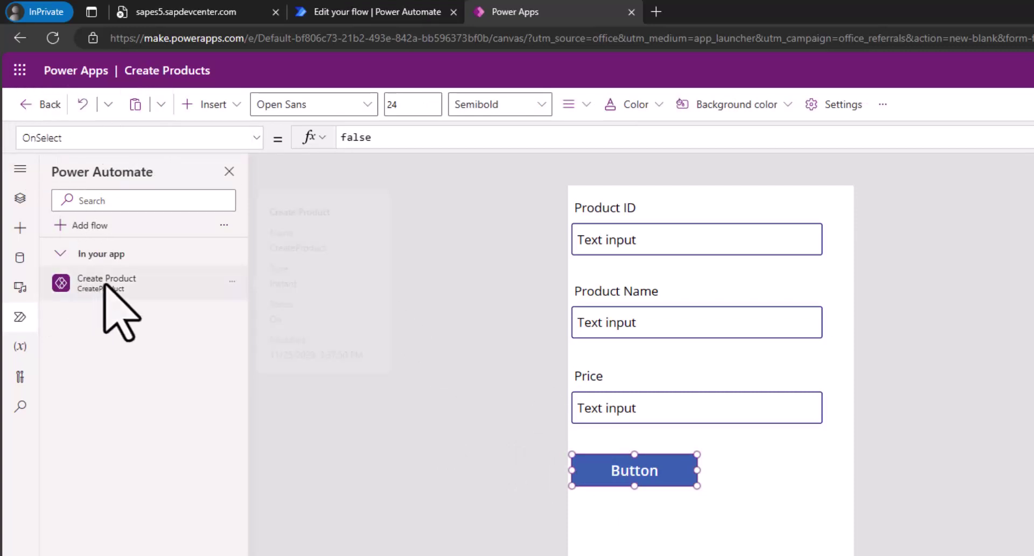
pyautogui.moveTo(128, 287)
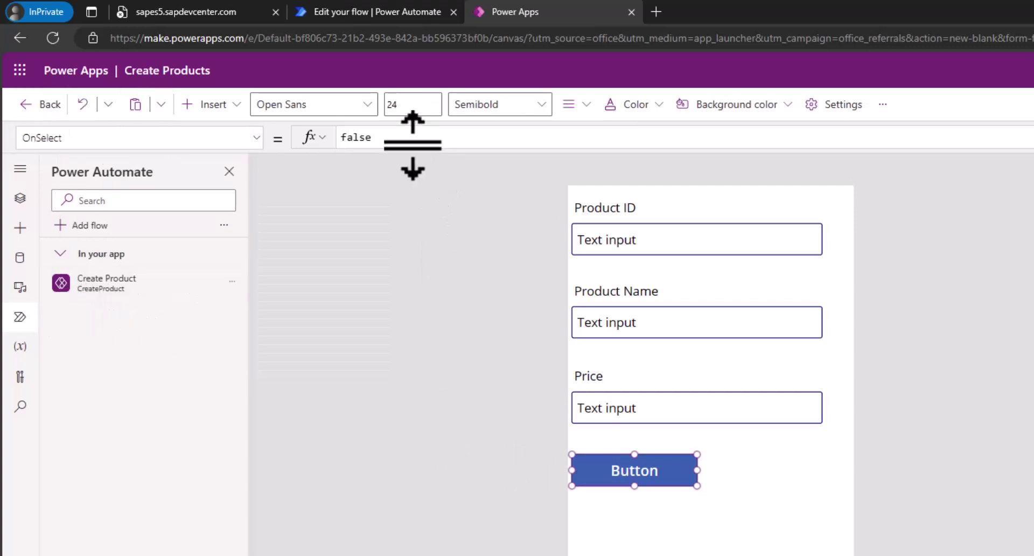
pyautogui.moveTo(404, 141); pyautogui.dragTo(340, 141)
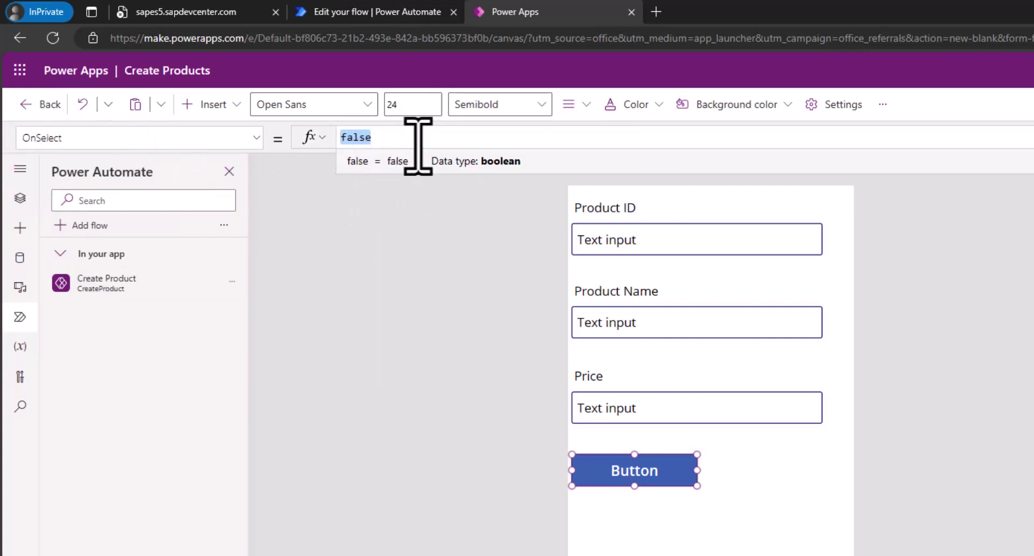
pyautogui.write('Crea')
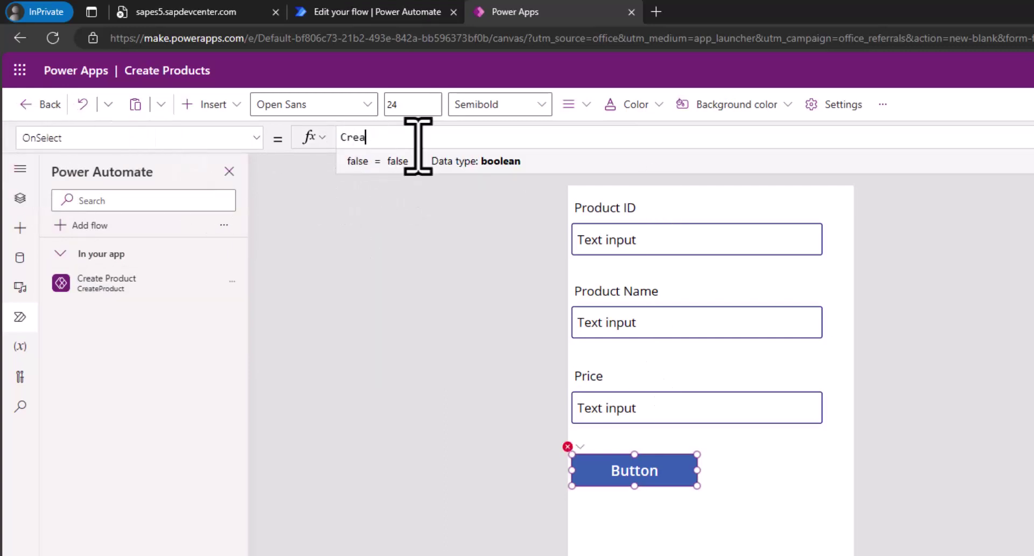
pyautogui.write('te')
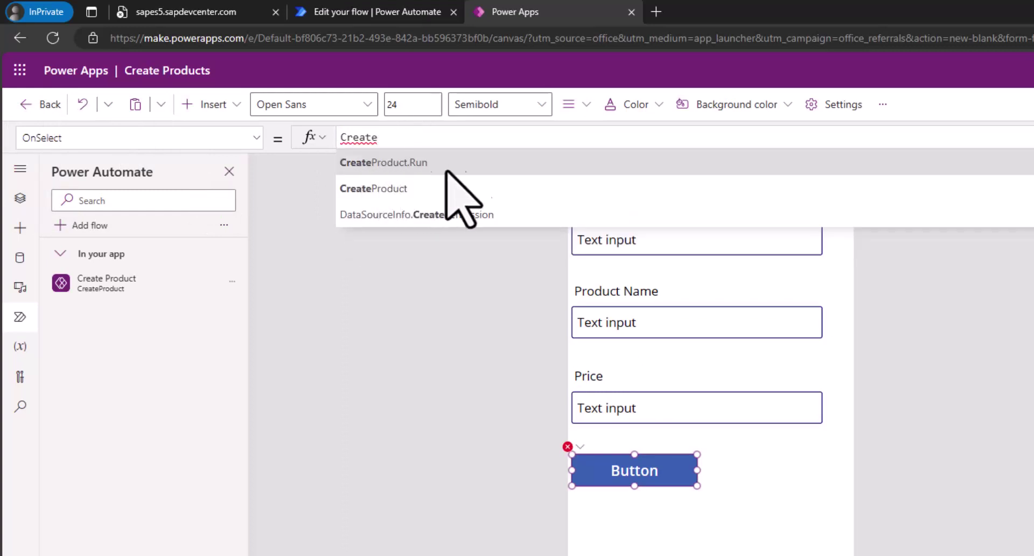
pyautogui.click(514, 170)
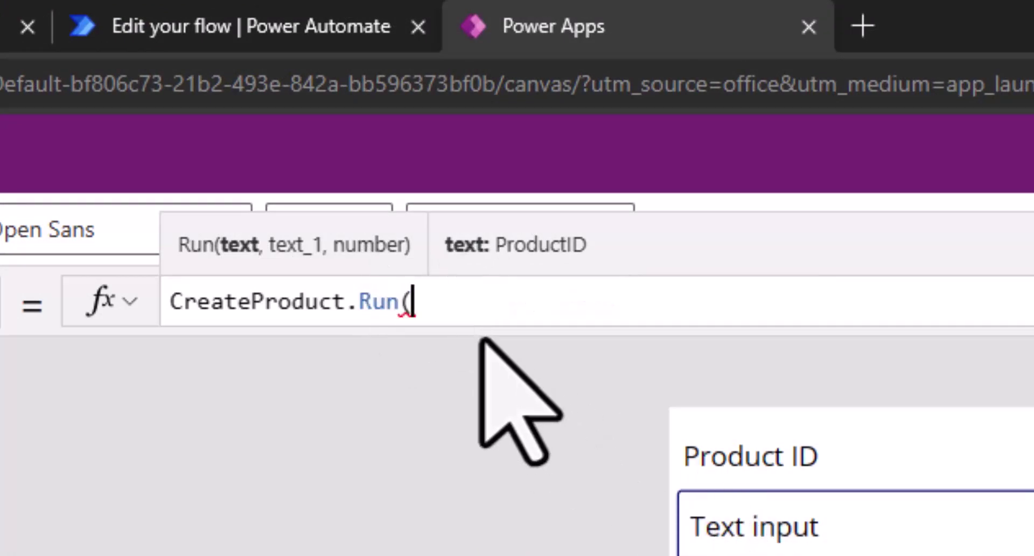
# - Pass tiProductID, tiProductName and tiProductPrice as the Run arguments and close the call
pyautogui.write('ti')
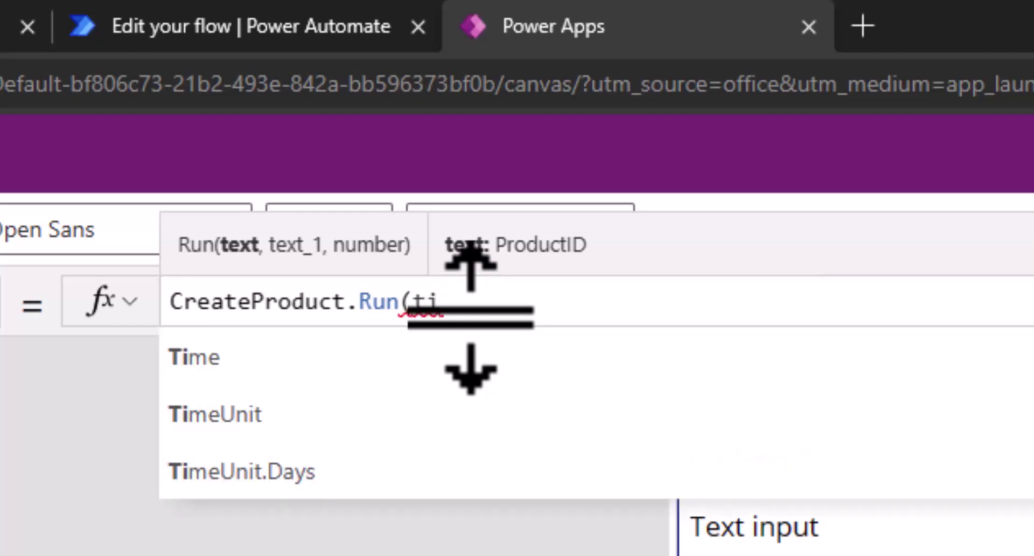
pyautogui.write('Pr')
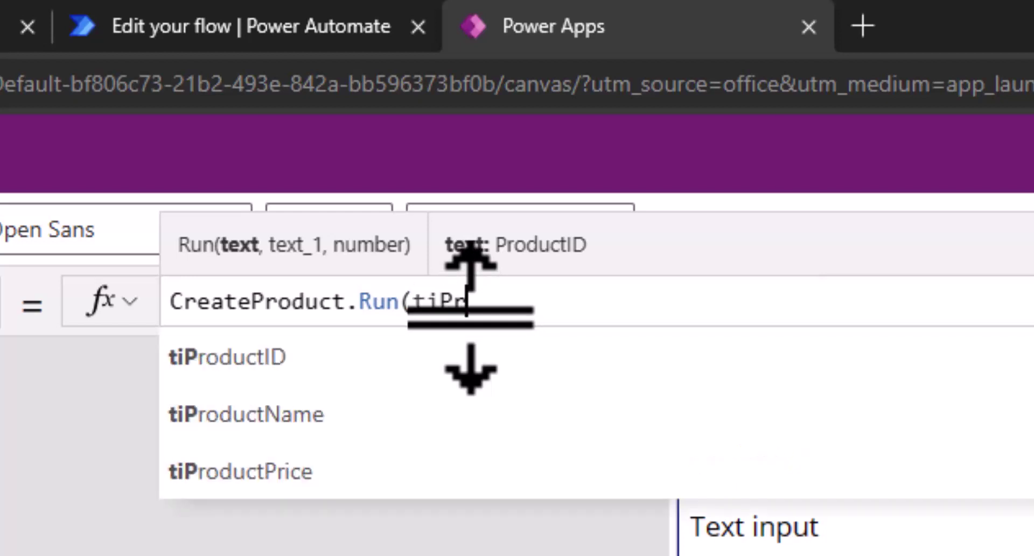
pyautogui.click(276, 366)
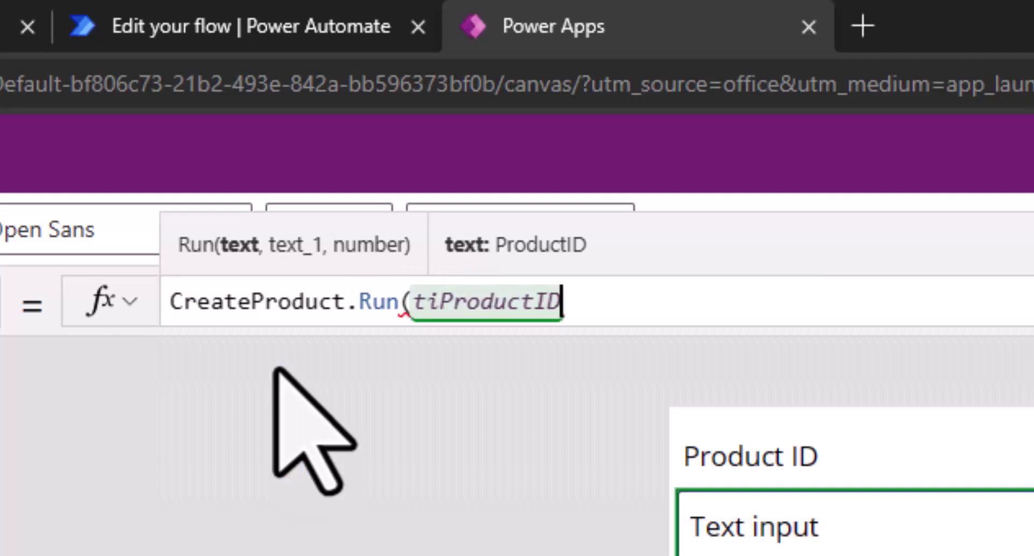
pyautogui.write(', ti')
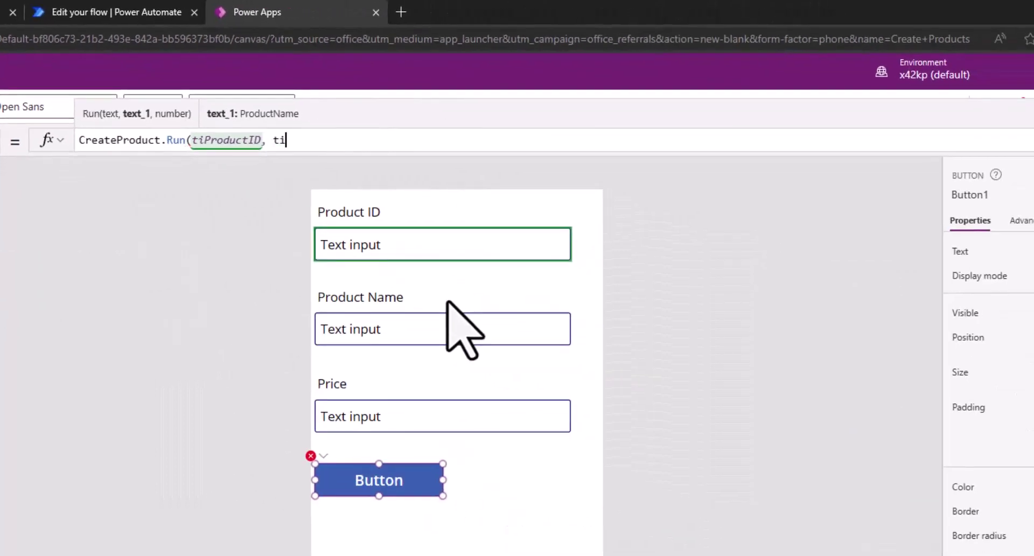
pyautogui.write('Pr')
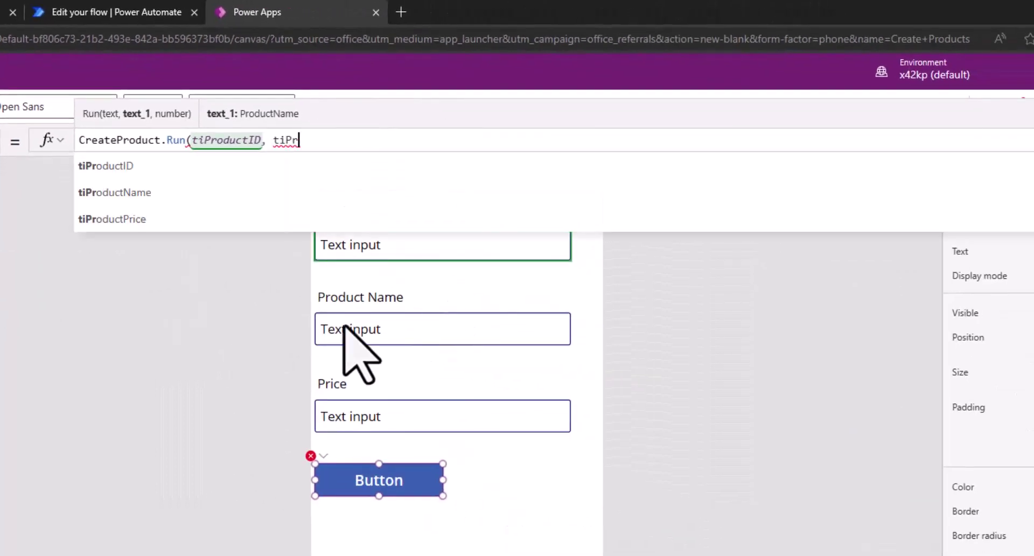
pyautogui.click(153, 203)
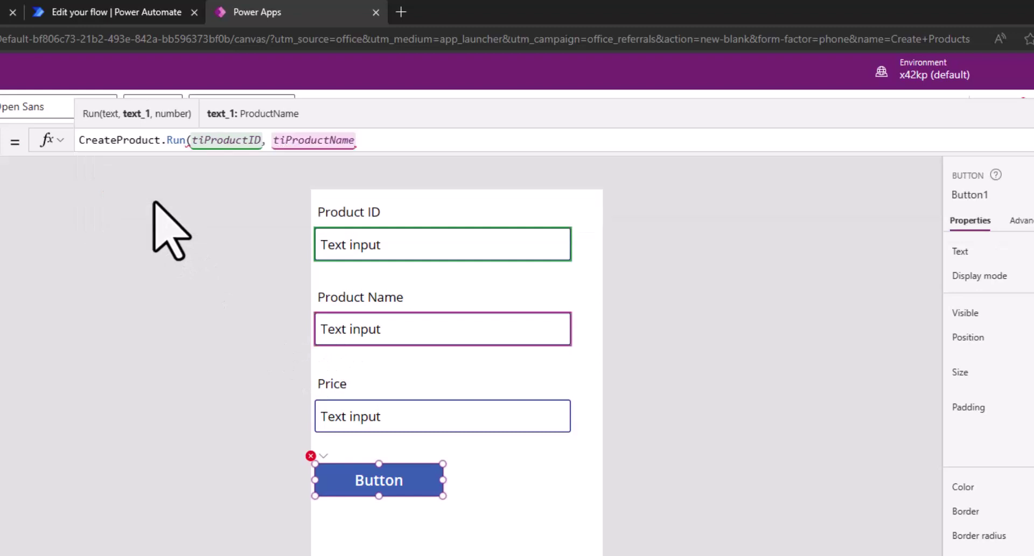
pyautogui.write(', ')
pyautogui.write('itPr')
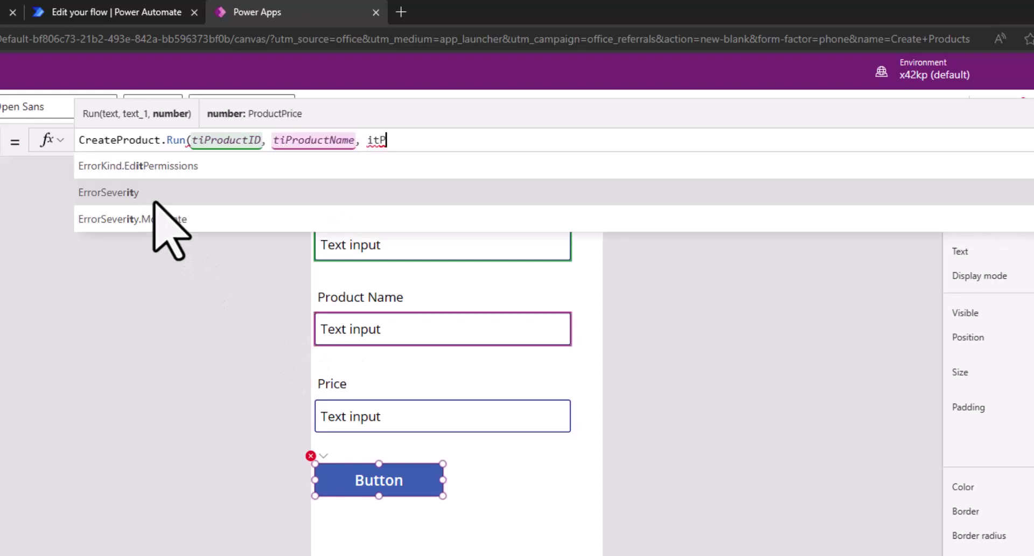
pyautogui.press('BackSpace')
pyautogui.press('BackSpace')
pyautogui.press('BackSpace')
pyautogui.press('BackSpace')
pyautogui.write('tiPr')
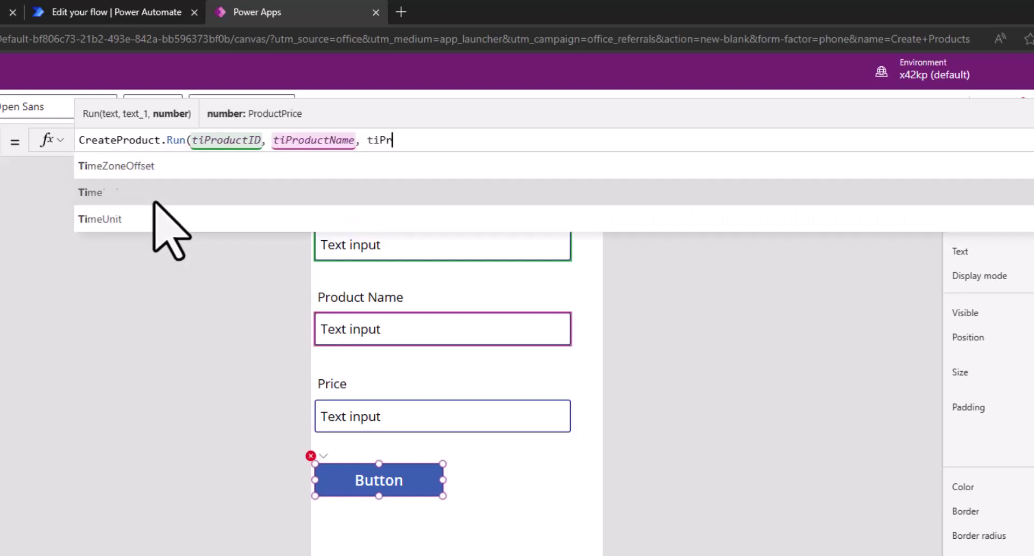
pyautogui.click(135, 222)
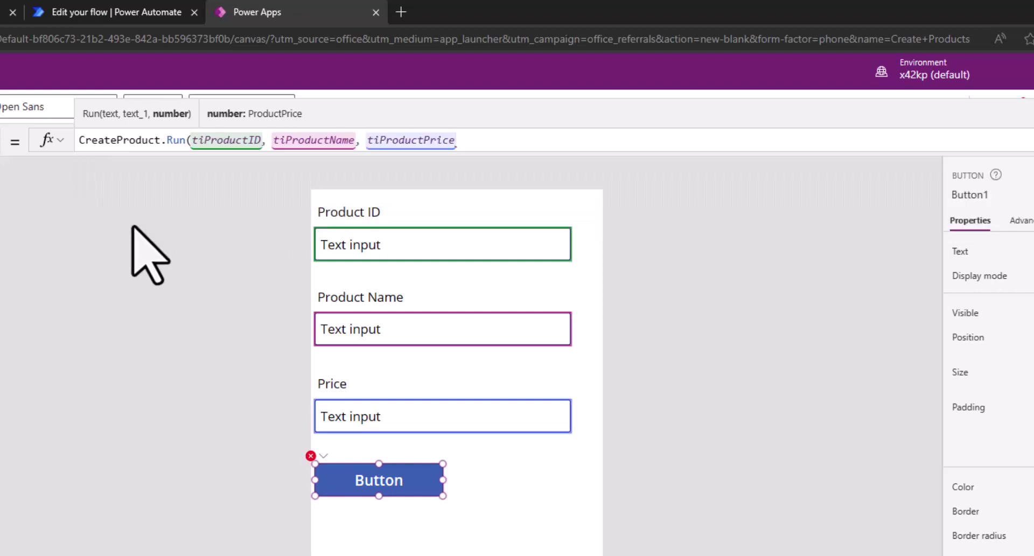
pyautogui.write(')')
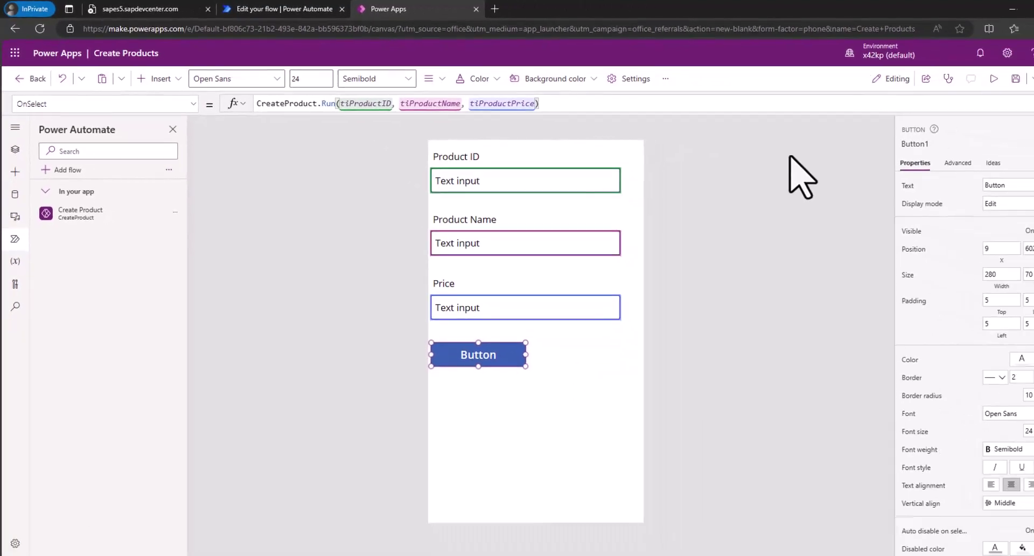
# - Preview the app and enter HBR-2000 as the Product ID
pyautogui.click(789, 157)
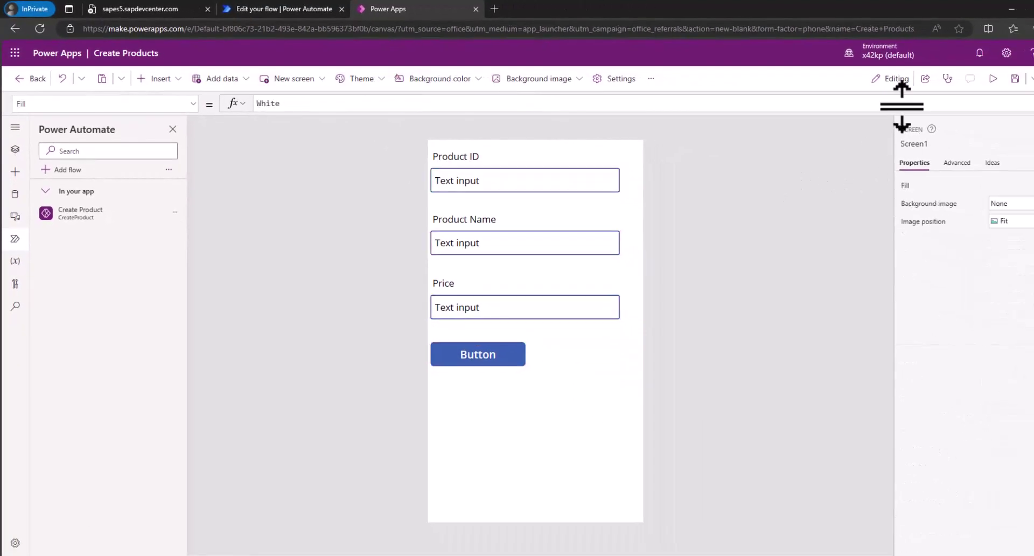
pyautogui.click(992, 79)
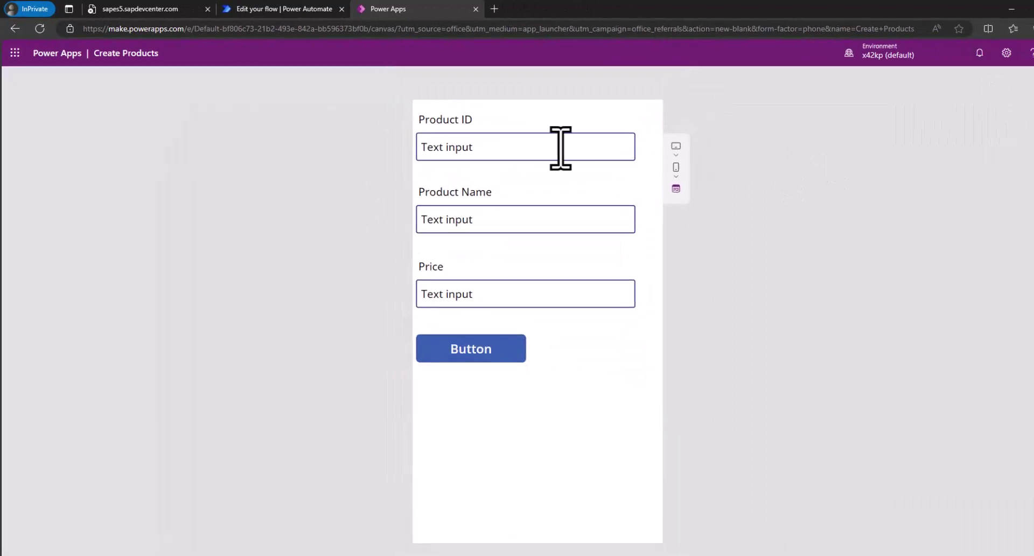
pyautogui.click(455, 147)
pyautogui.doubleClick(454, 146)
pyautogui.hotkey('ctrl', 'a')
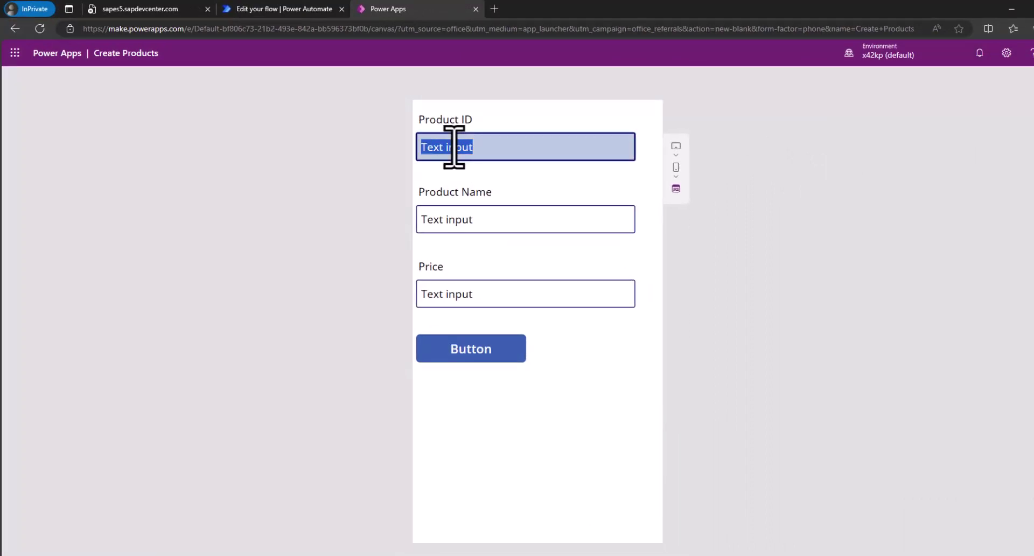
pyautogui.write('HBR-2000')
# - Enter name Another cool product and price 50, then submit with the button
pyautogui.click(480, 219)
pyautogui.moveTo(480, 219); pyautogui.dragTo(387, 219)
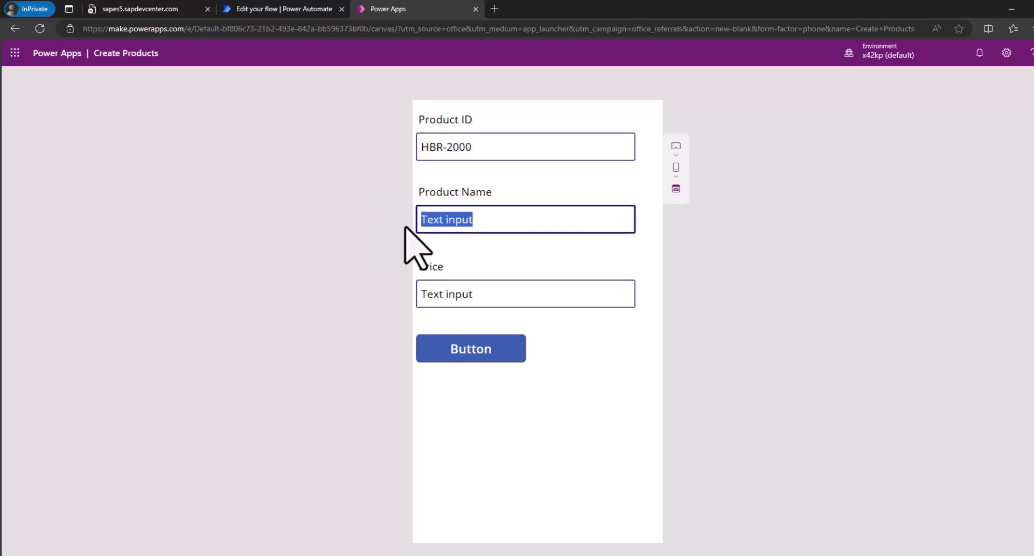
pyautogui.write('Another cool product')
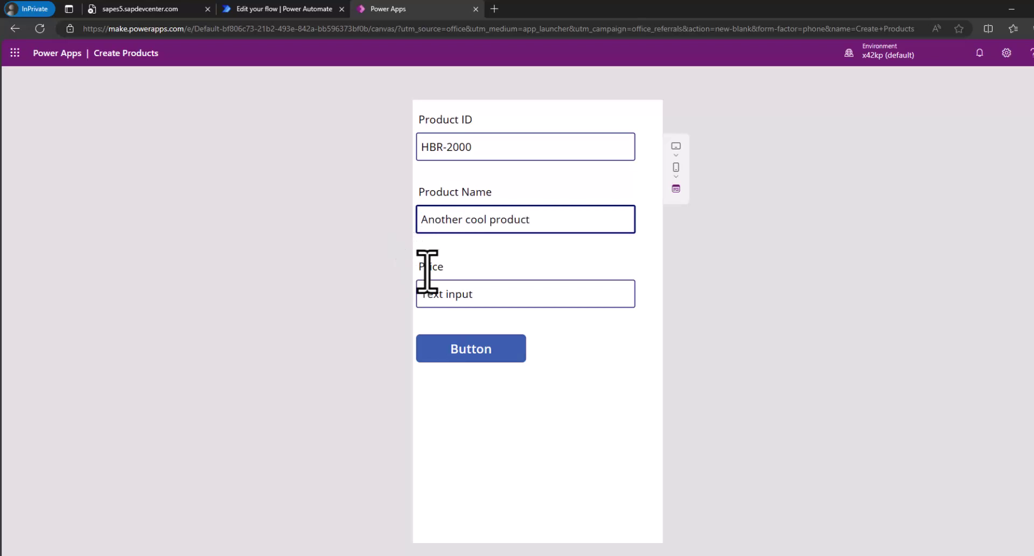
pyautogui.click(485, 288)
pyautogui.hotkey('ctrl', 'a')
pyautogui.write('50')
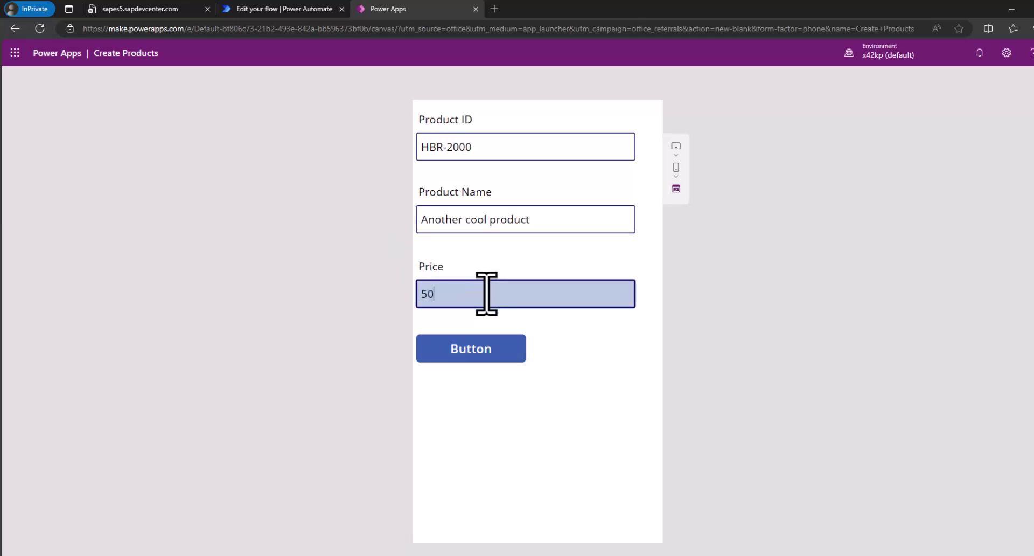
pyautogui.click(462, 355)
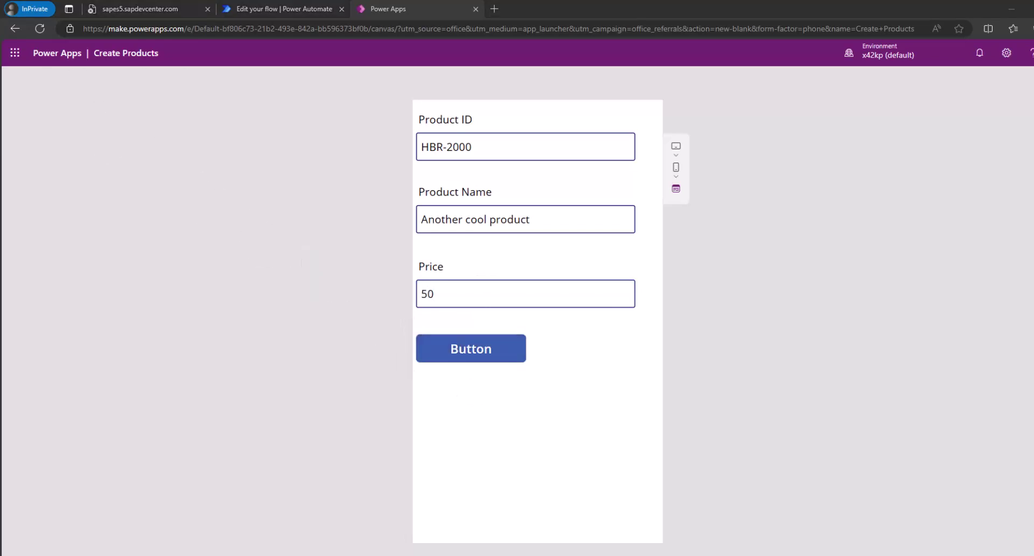
# - Open the newest Create Product run and expand Create OData entity to see its HBR-2000 inputs
pyautogui.click(278, 11)
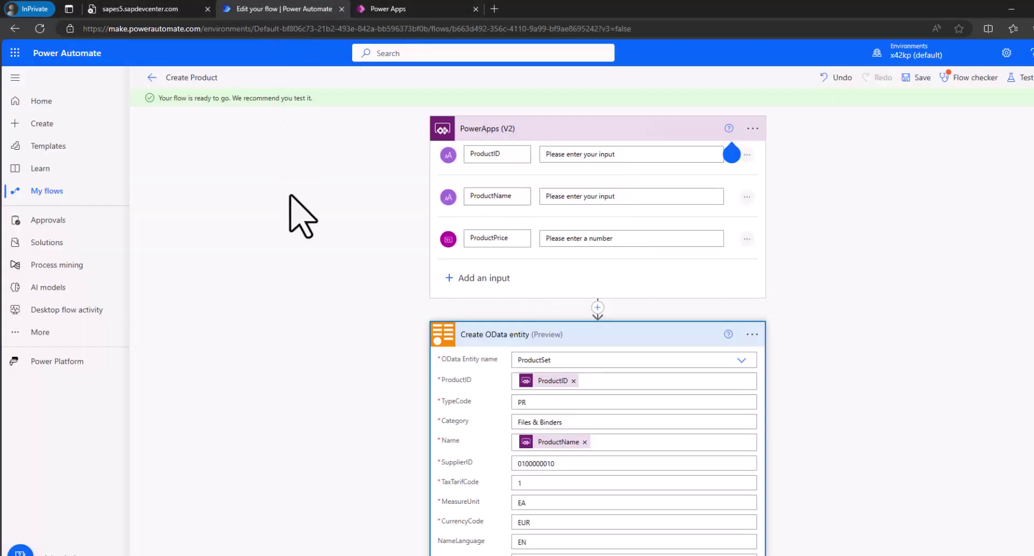
pyautogui.click(151, 78)
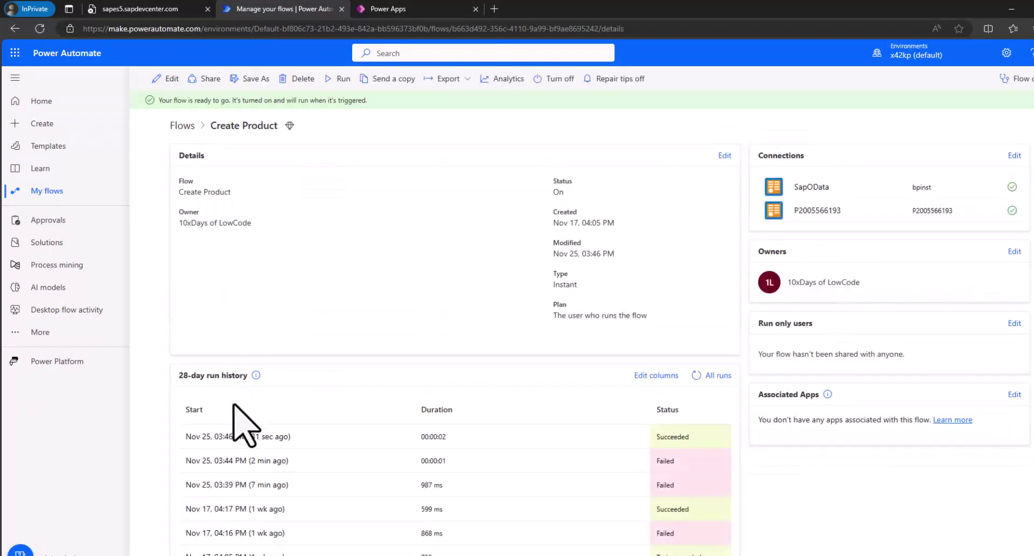
pyautogui.click(221, 437)
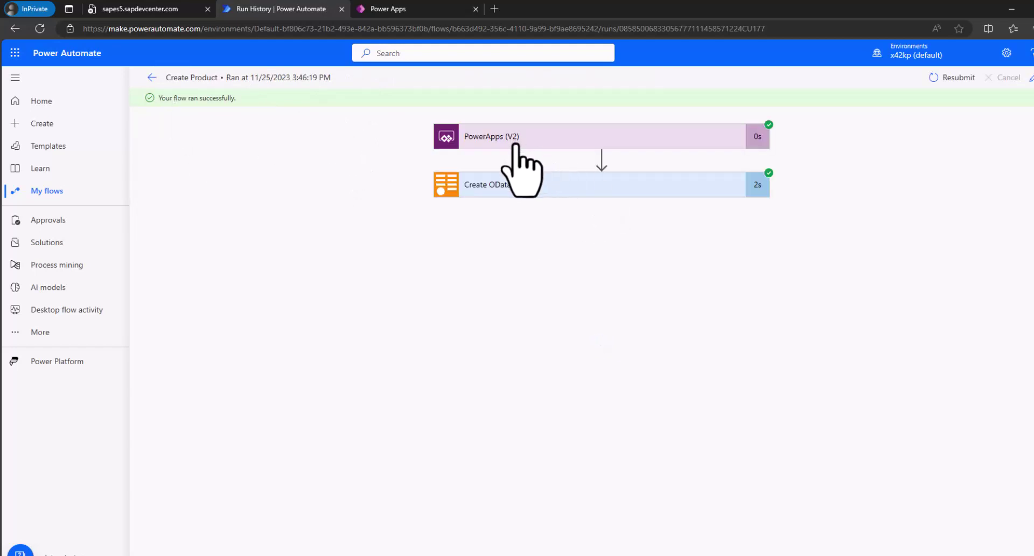
pyautogui.click(732, 191)
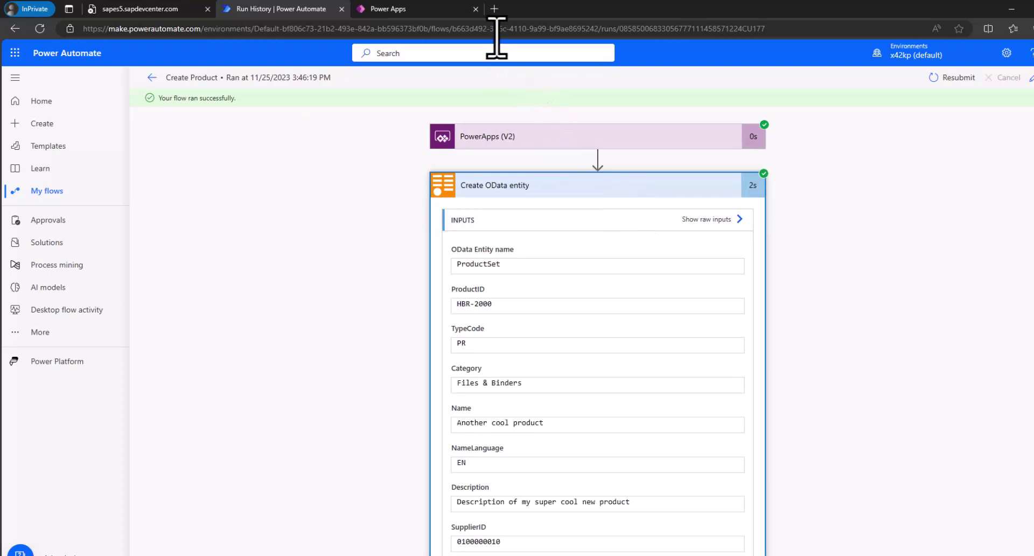